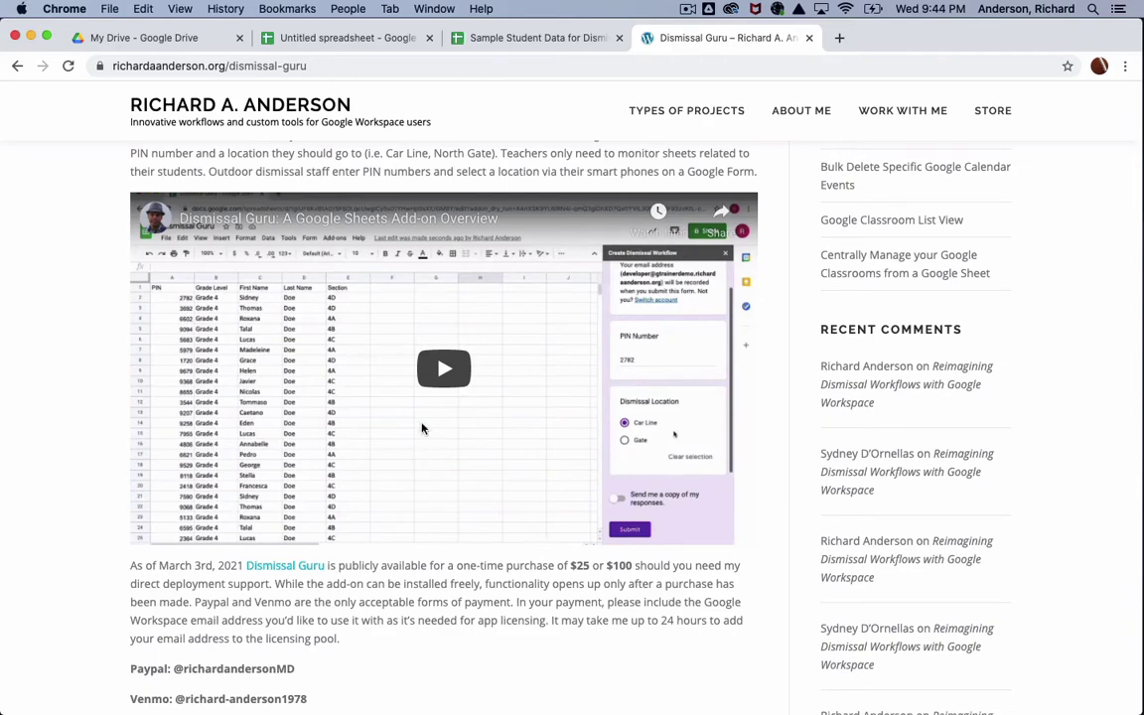
Step: In the Untitled spreadsheet, open the Get add-ons Marketplace
click(362, 39)
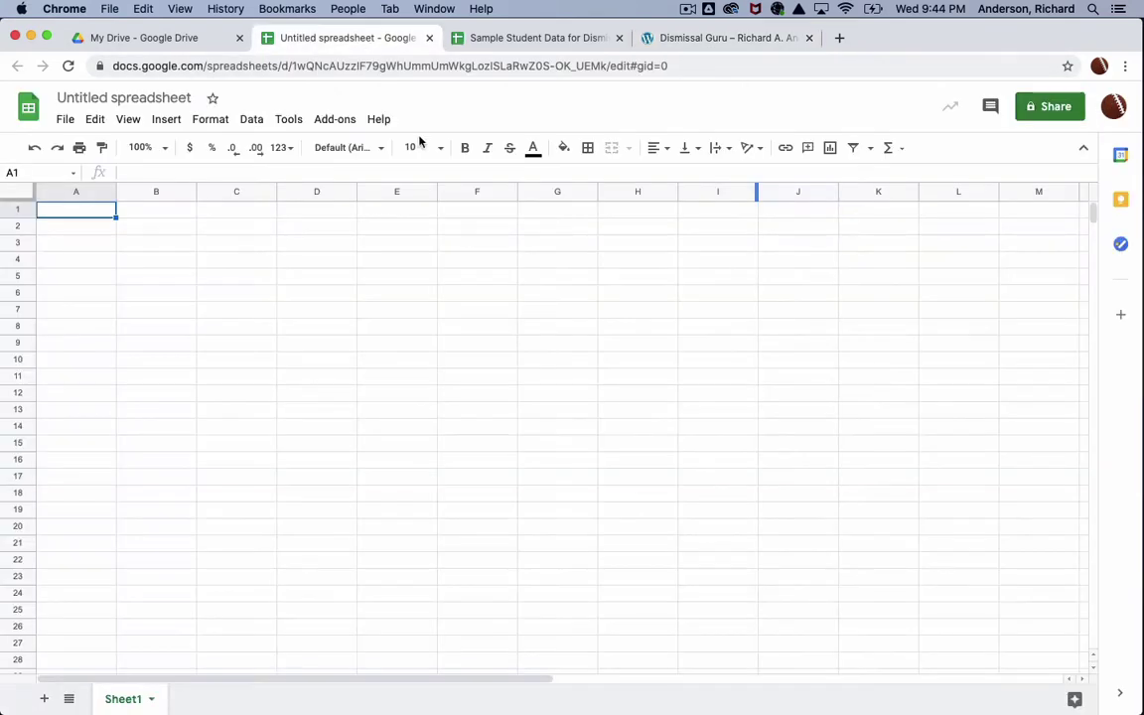
click(338, 120)
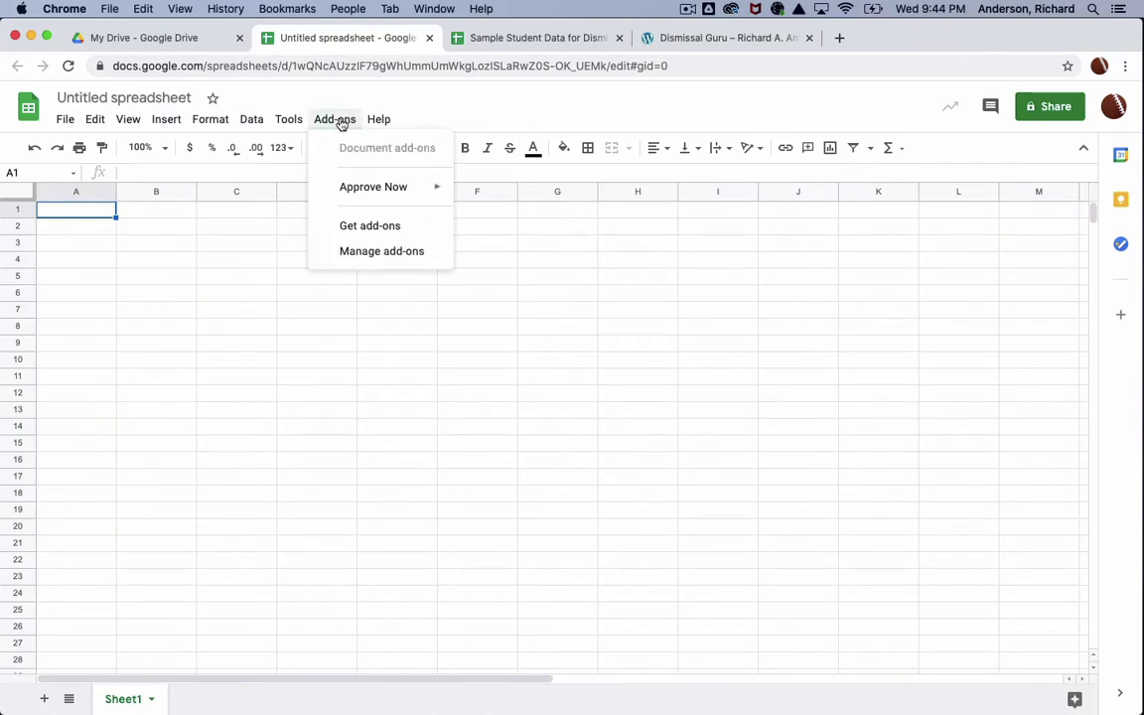
click(379, 232)
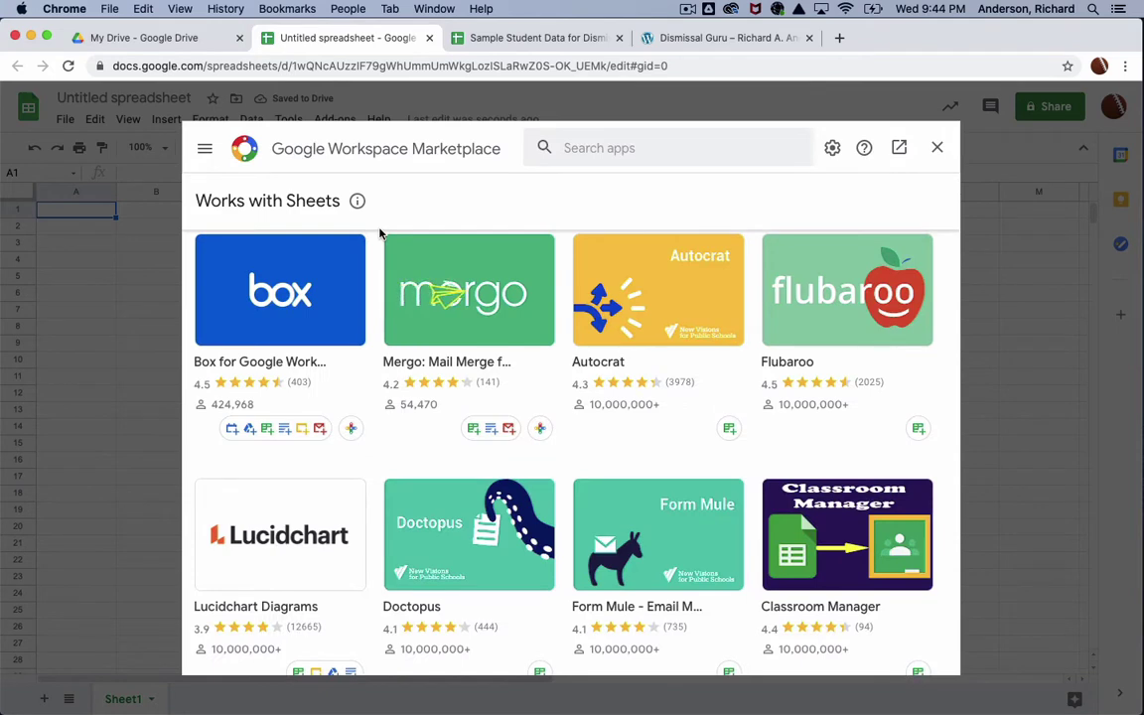
Step: Search the Marketplace for 'Dismissal Guru' and start installing it from its listing
click(640, 144)
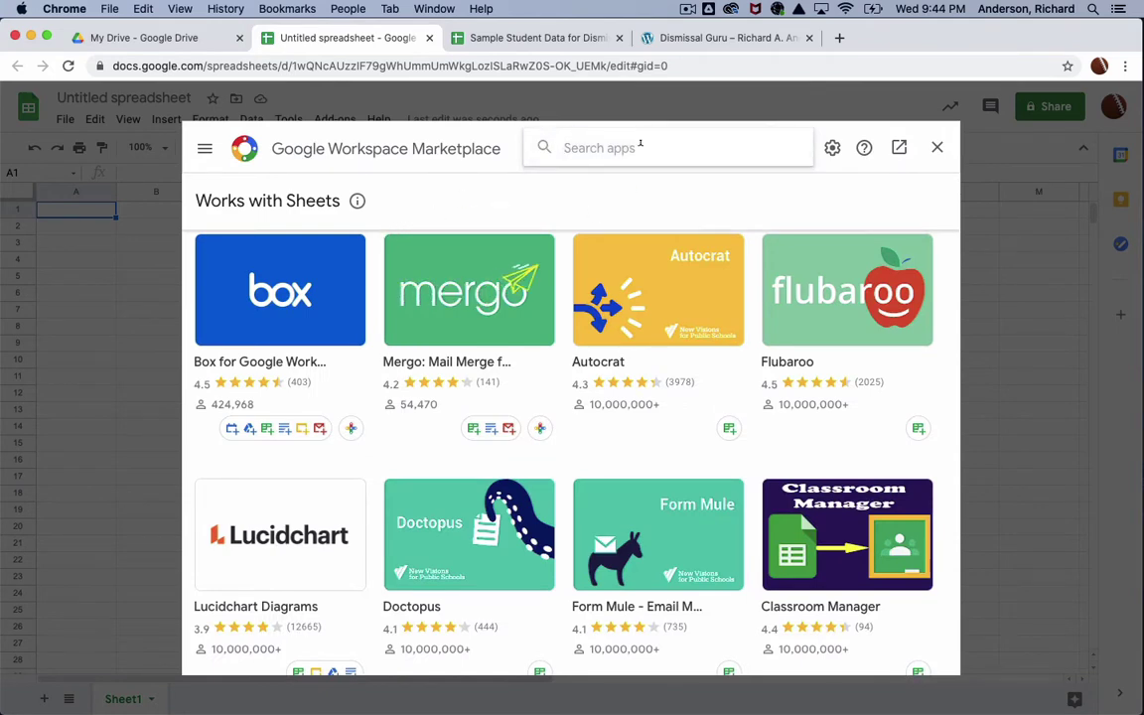
text(Dismissal Guru)
key(Return)
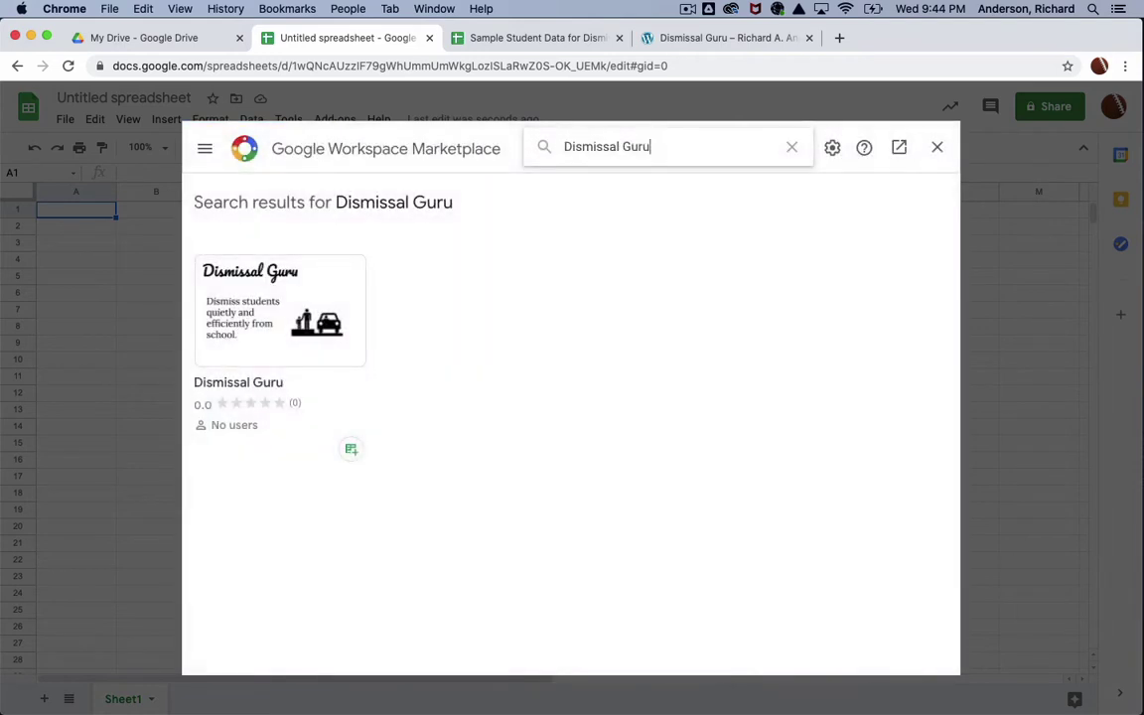
click(274, 348)
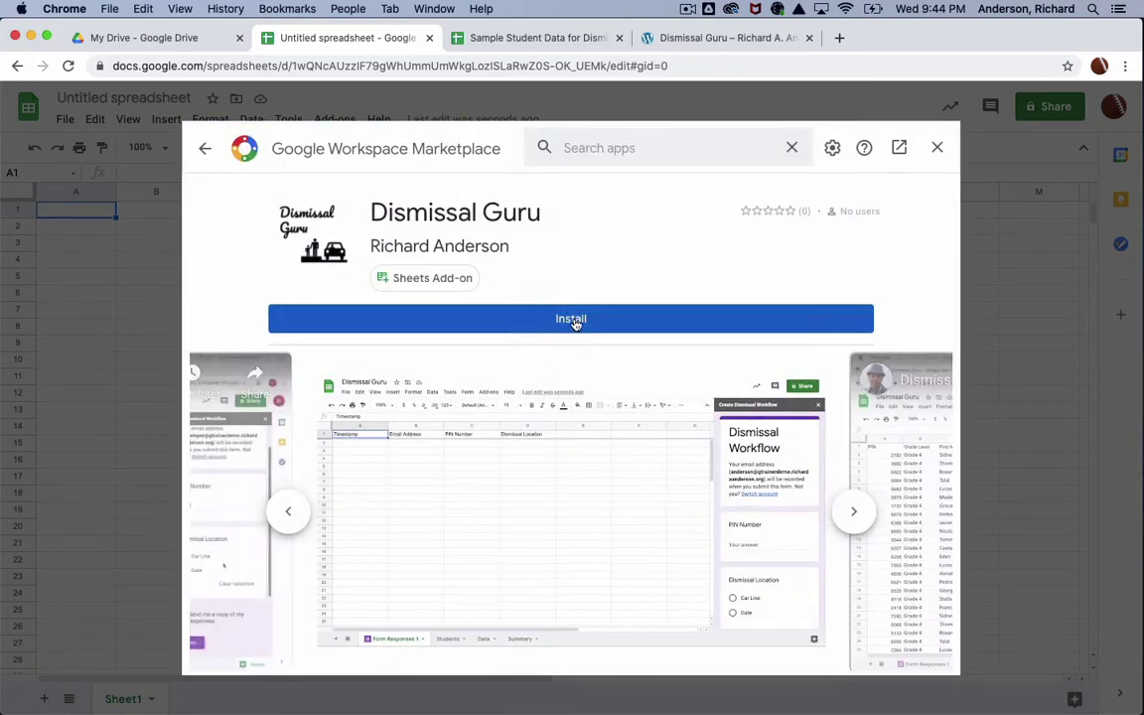
click(573, 320)
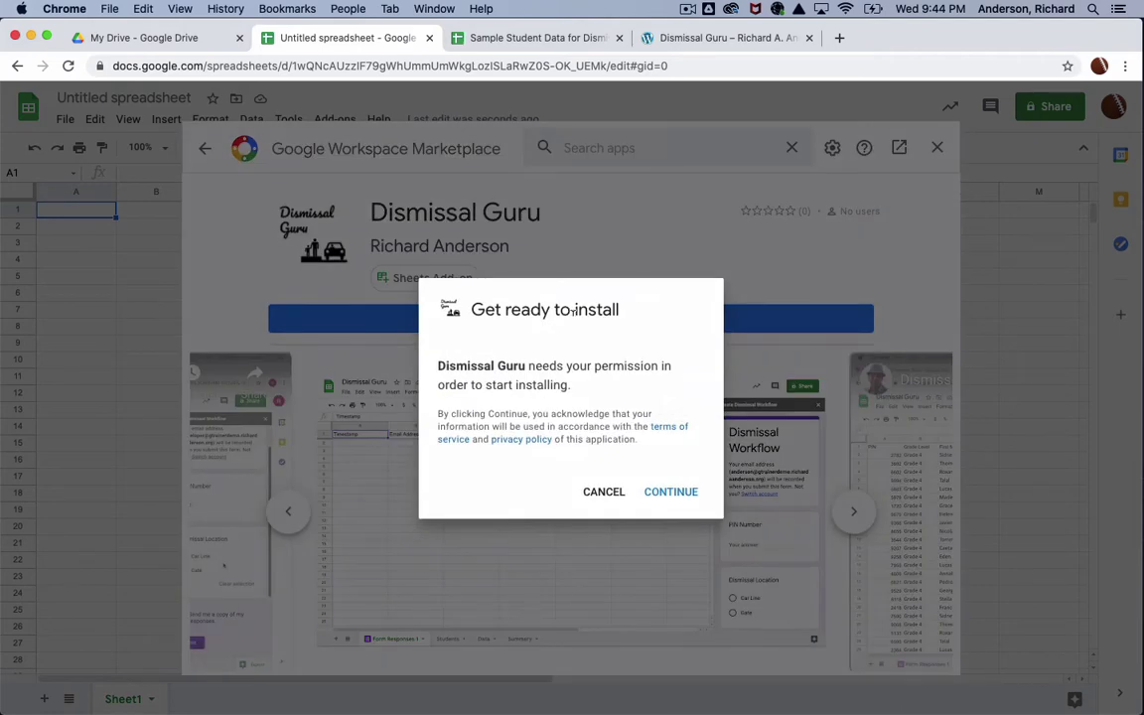
Step: Authorize Dismissal Guru with the teacher account, finish installing, and close the Marketplace
click(684, 496)
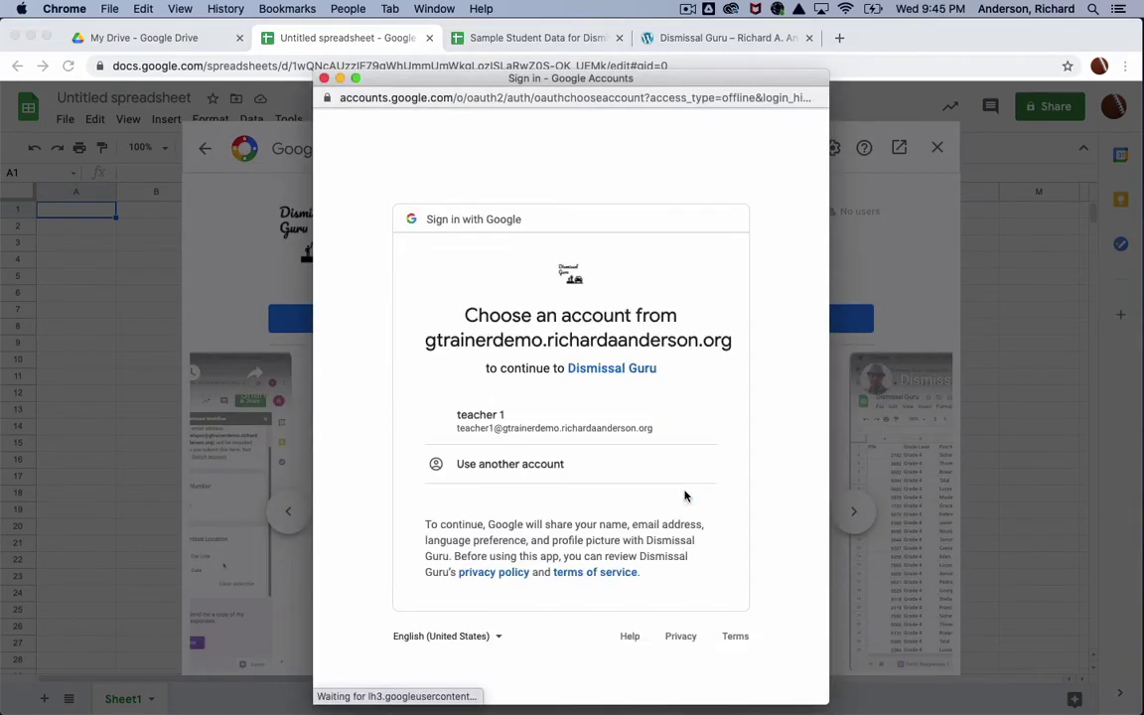
click(533, 424)
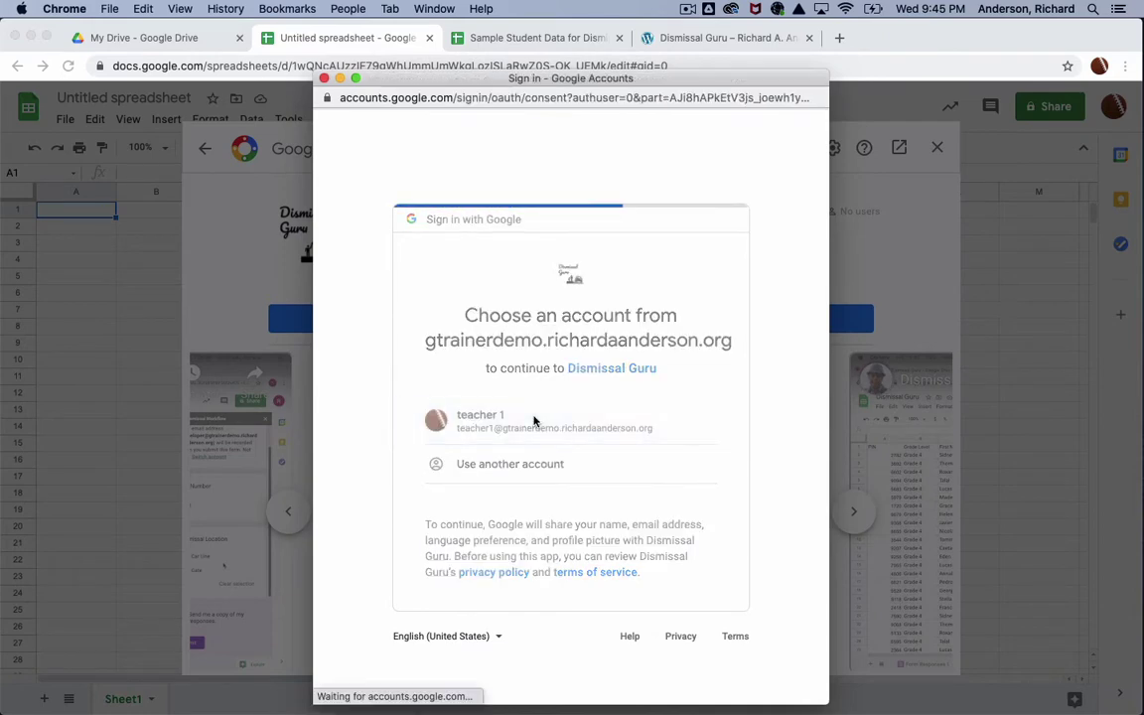
scroll(531, 421, down, 5)
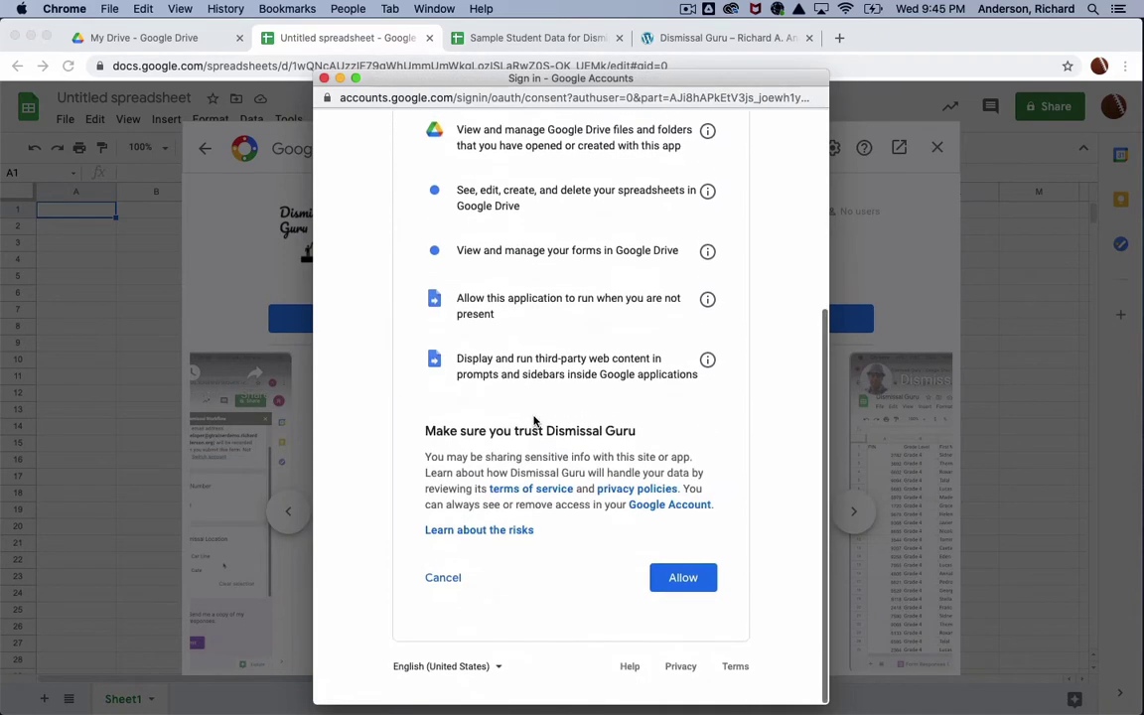
click(707, 590)
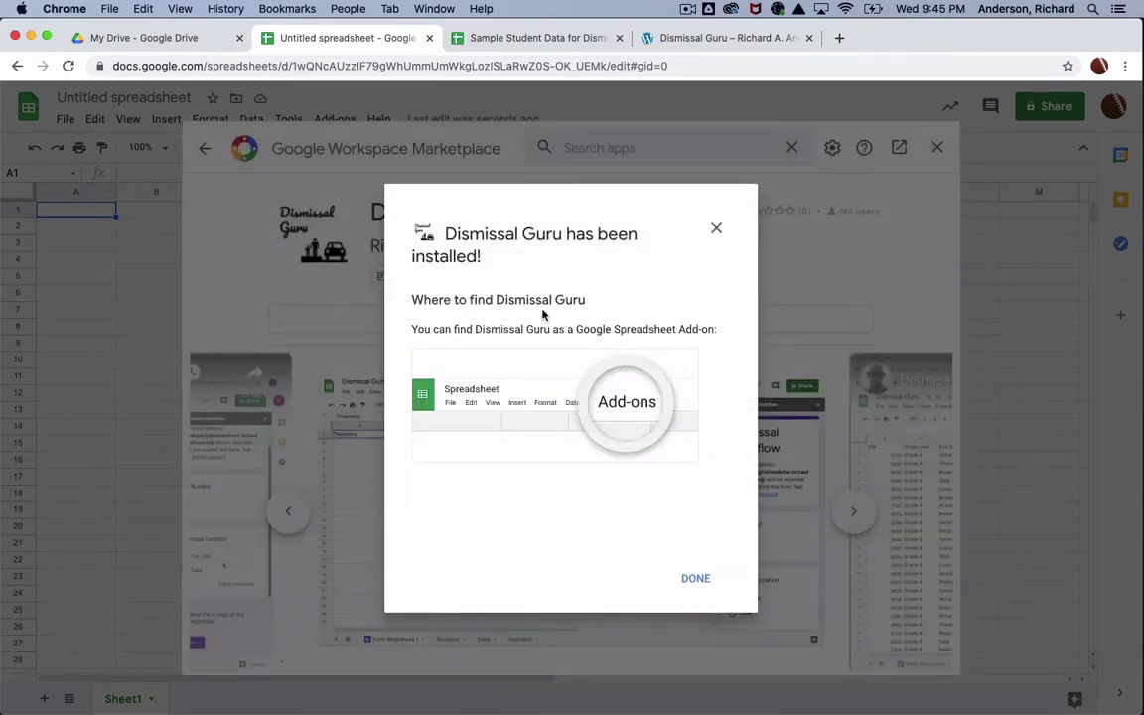
click(704, 581)
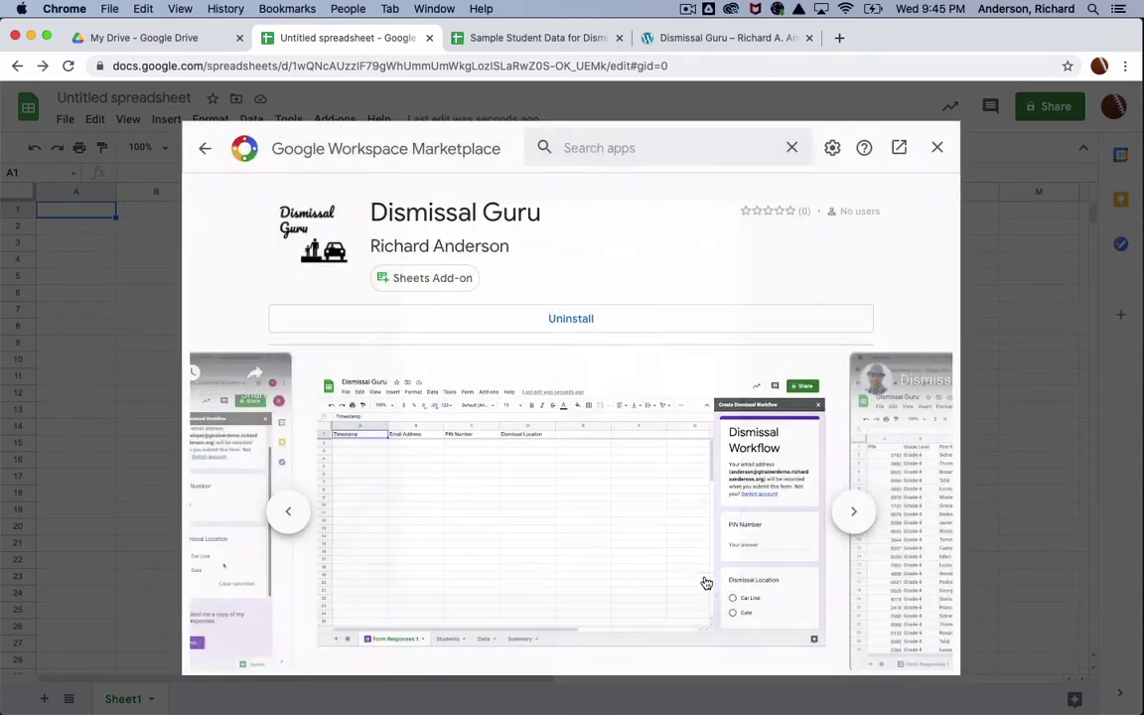
click(938, 148)
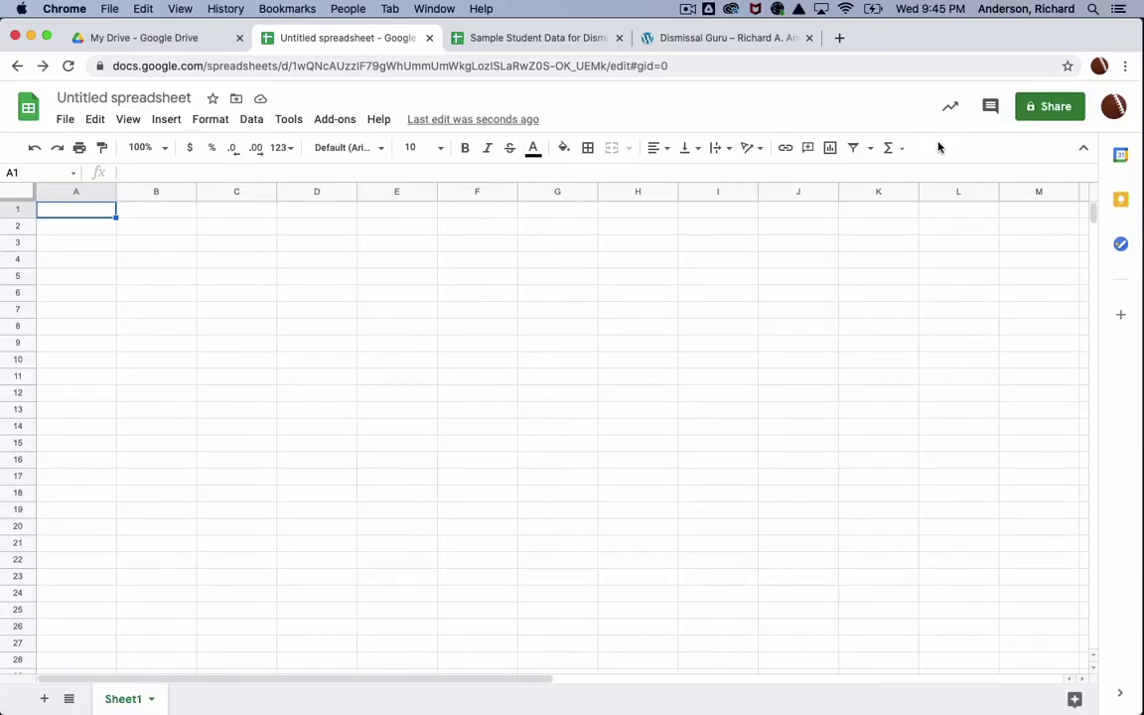
click(338, 119)
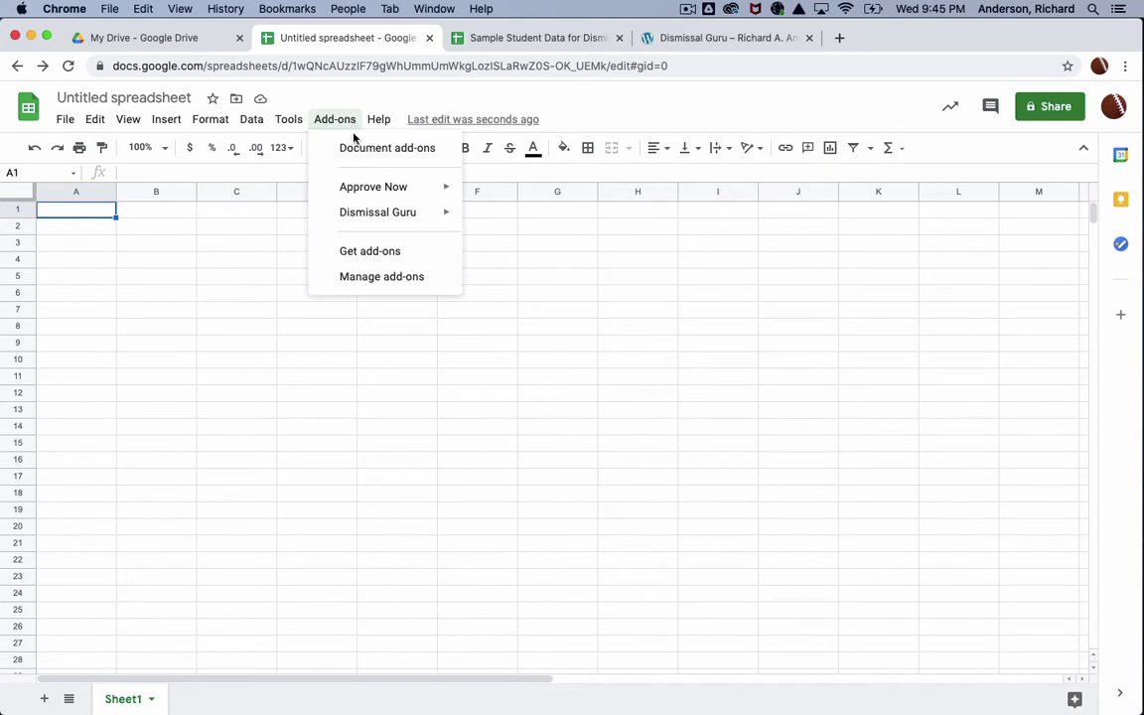
mouse_move(393, 211)
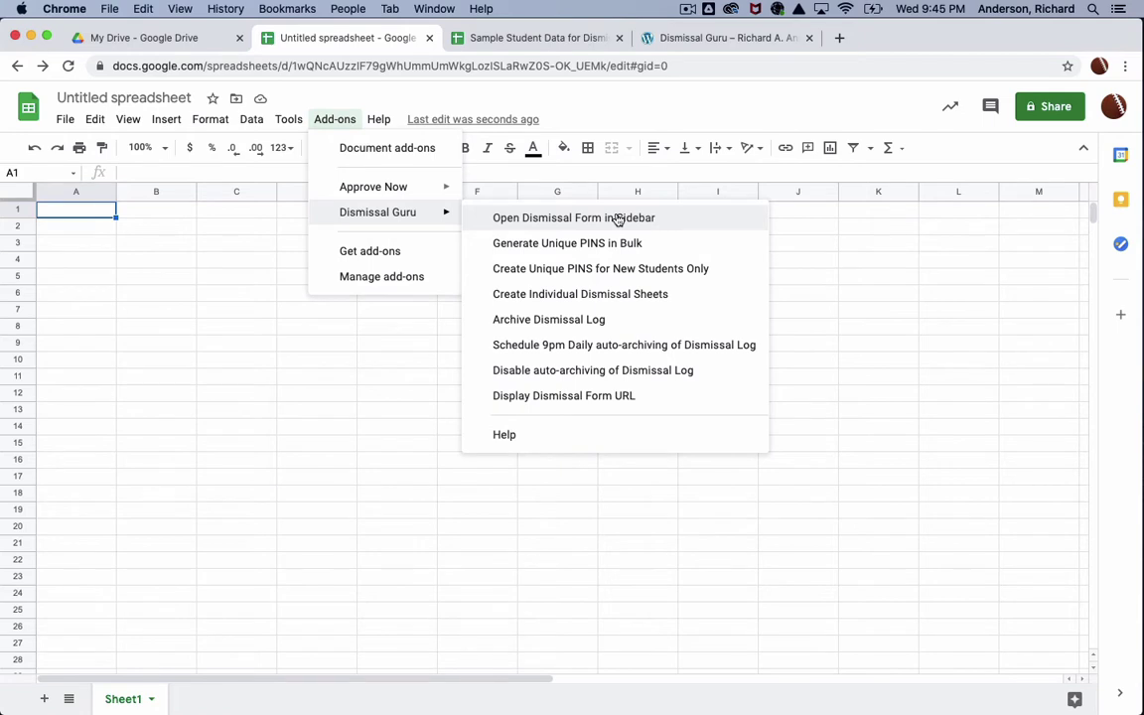
click(617, 219)
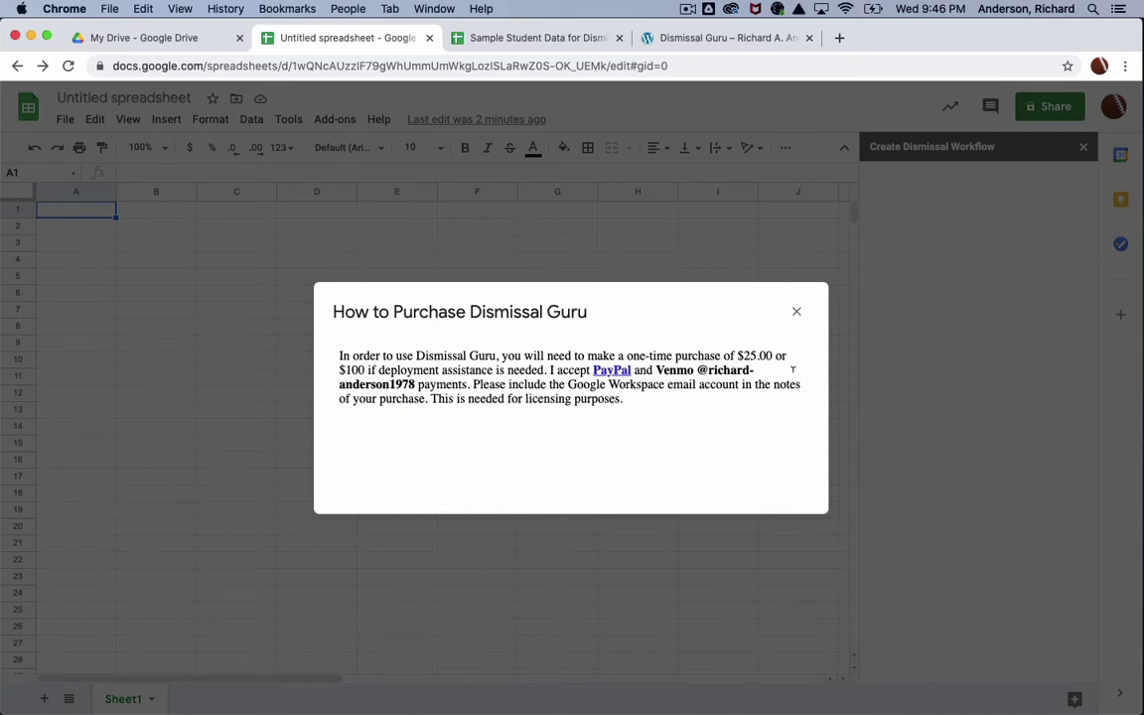
click(799, 314)
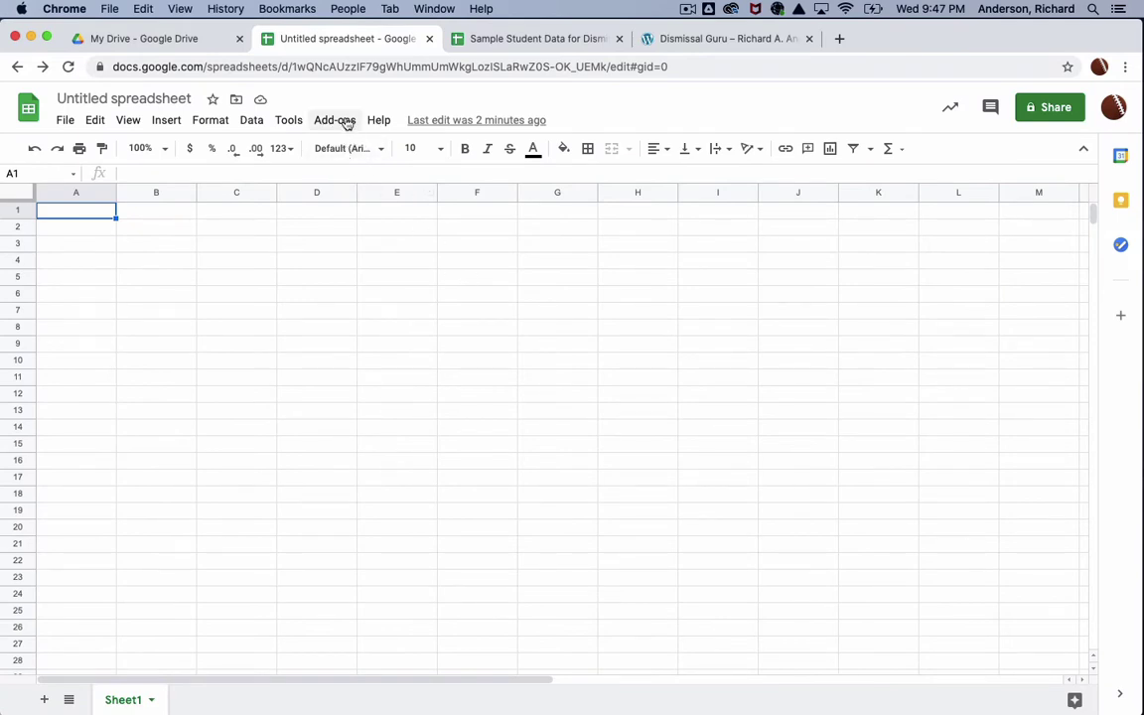
Step: Run Dismissal Guru's Open Dismissal Form in Sidebar to build the workflow sheets
click(343, 121)
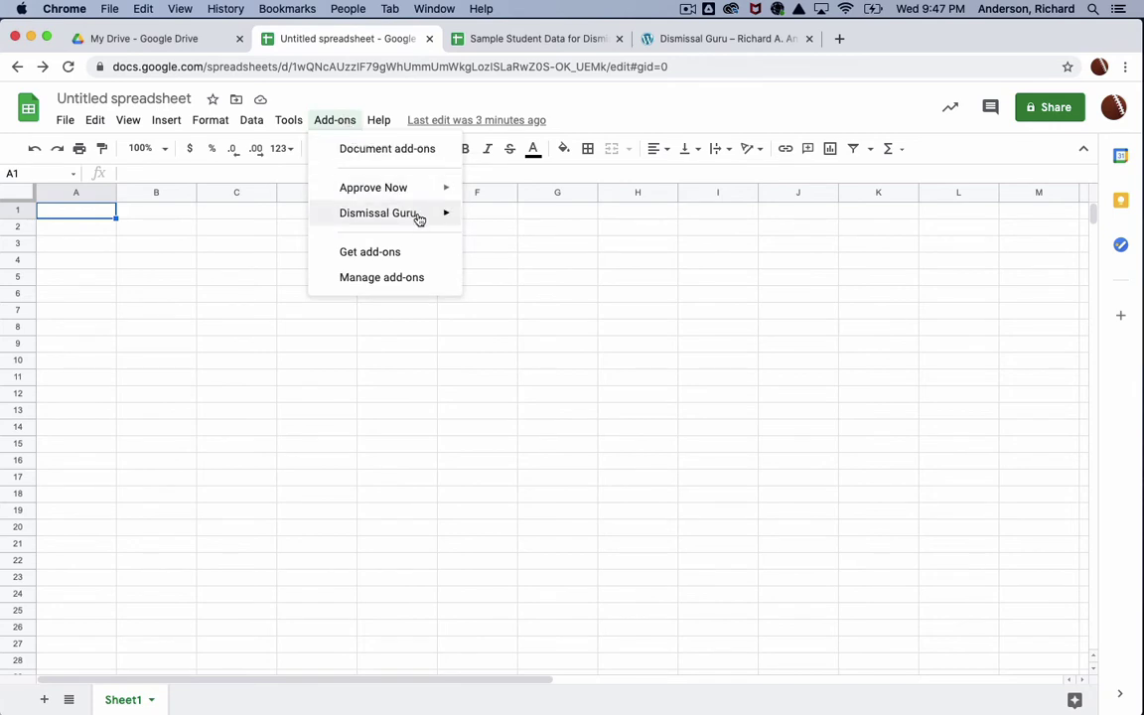
mouse_move(429, 215)
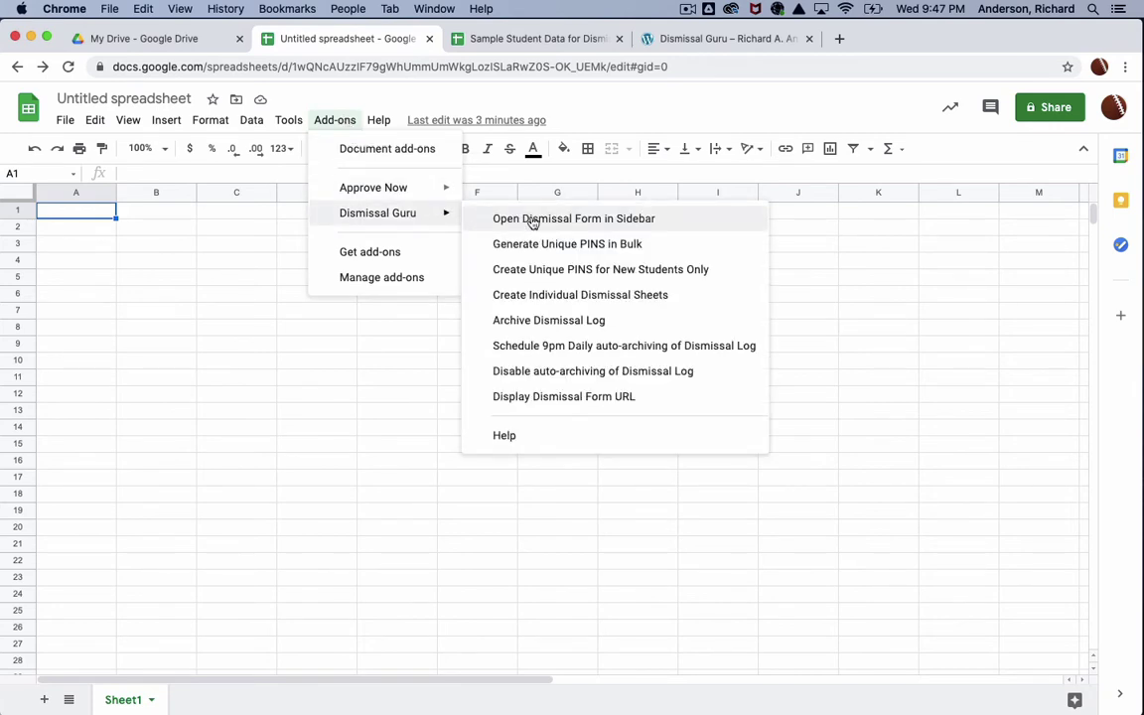
click(531, 220)
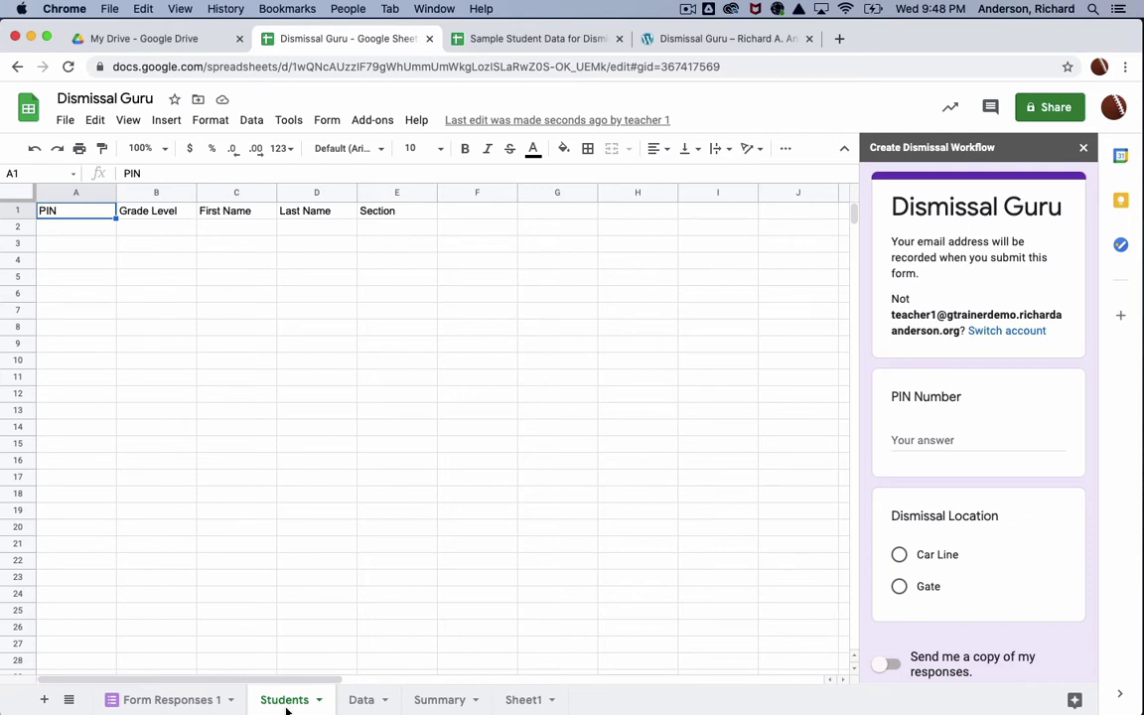
Step: Copy the 20 sample student records (A2:D21) into columns B–E of the Students sheet
click(569, 40)
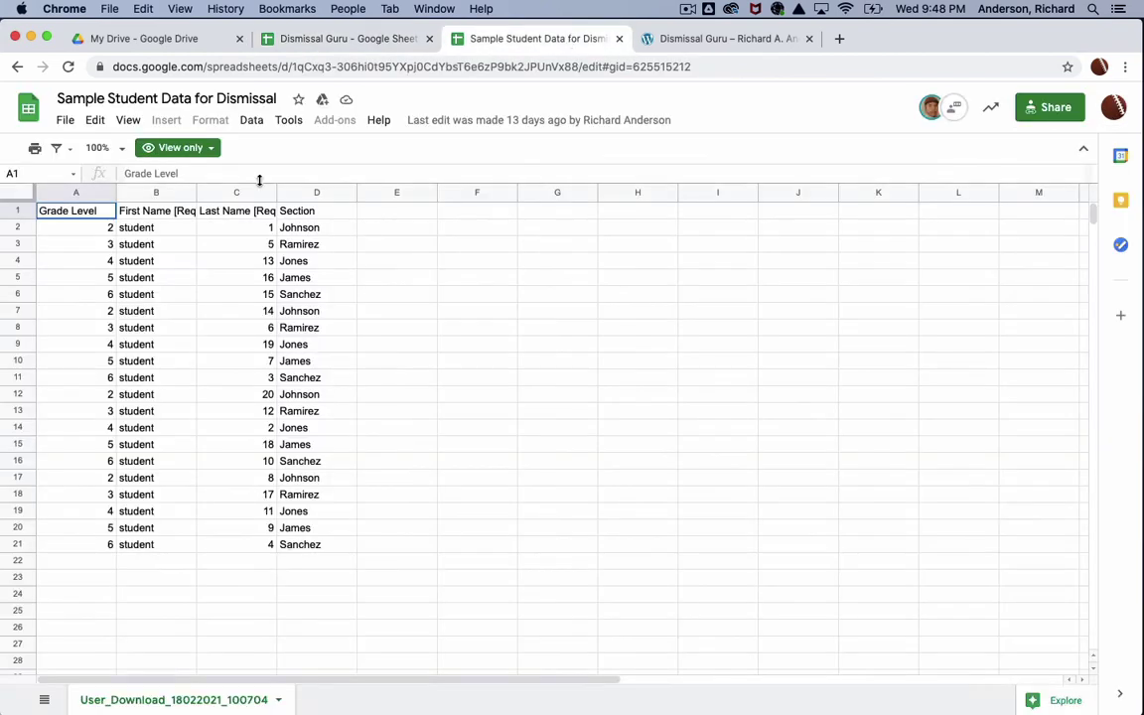
click(107, 229)
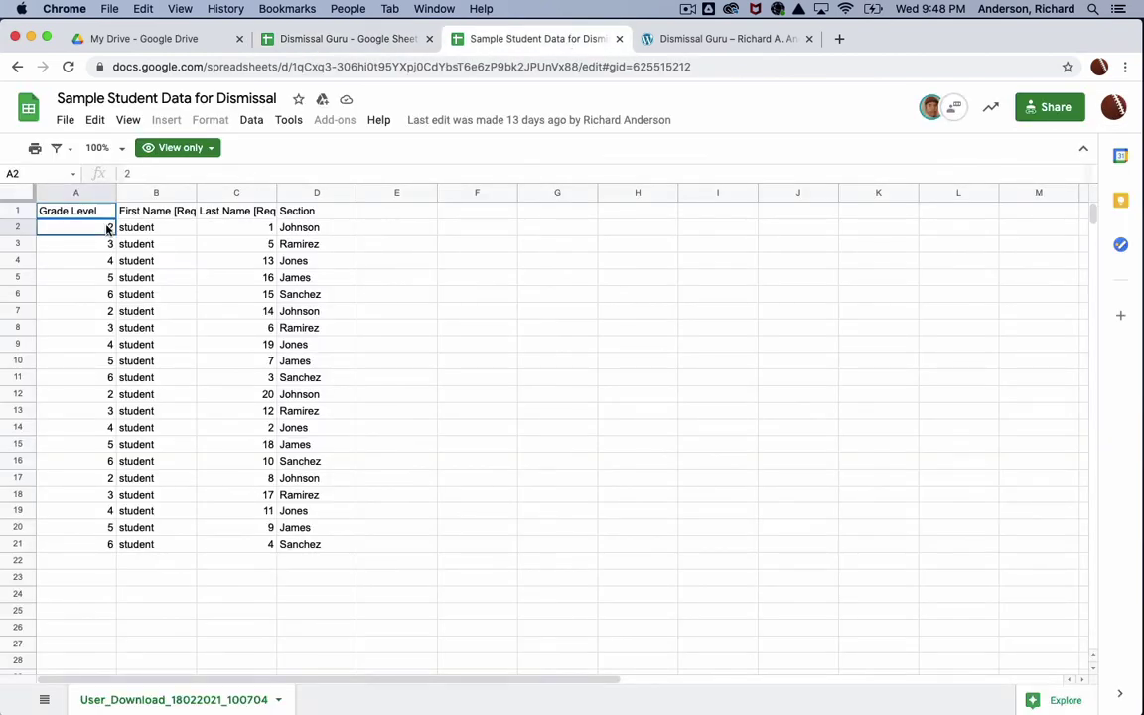
shift+click(328, 549)
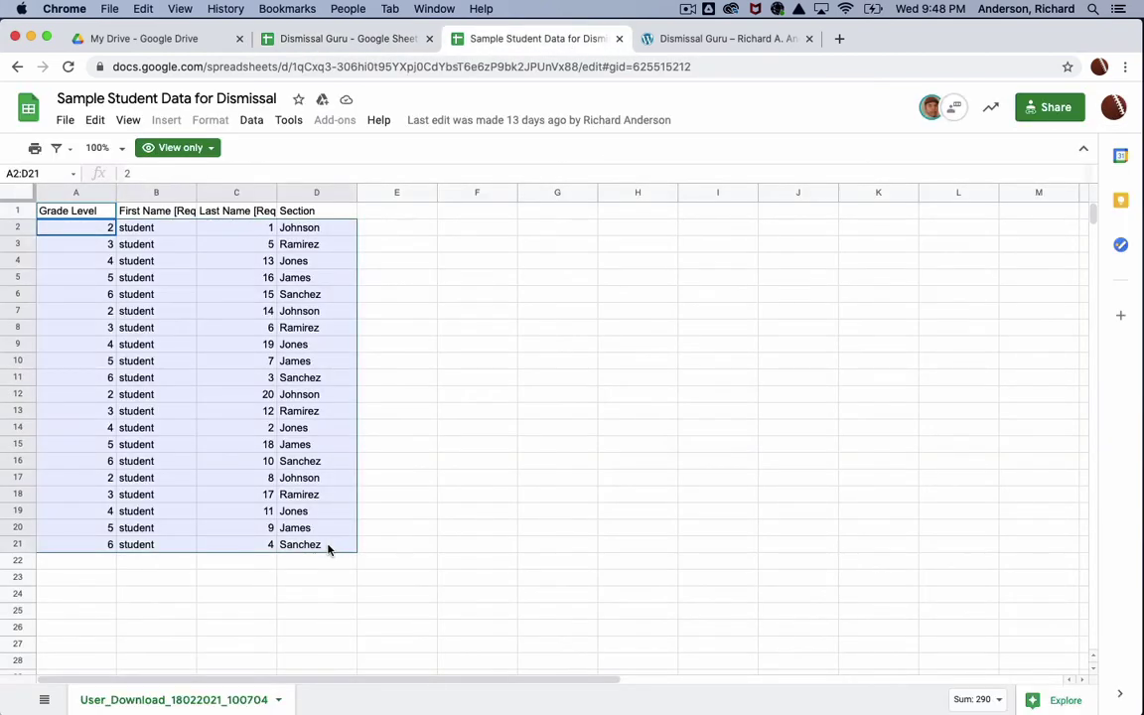
key(super+c)
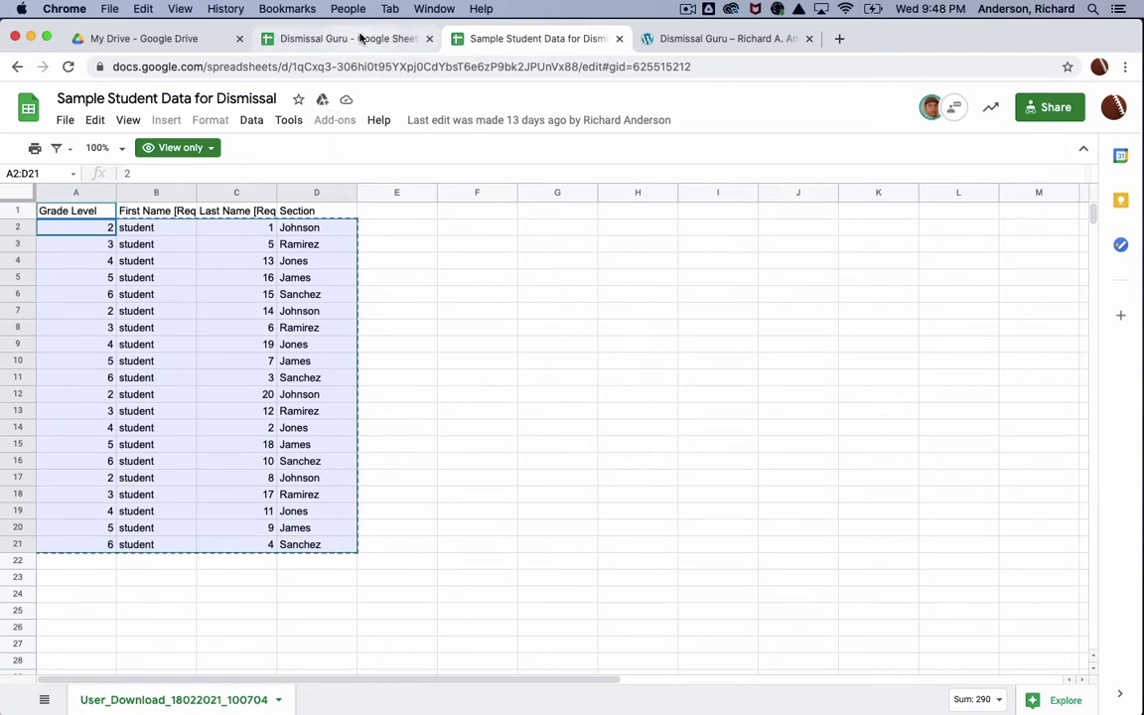
click(362, 38)
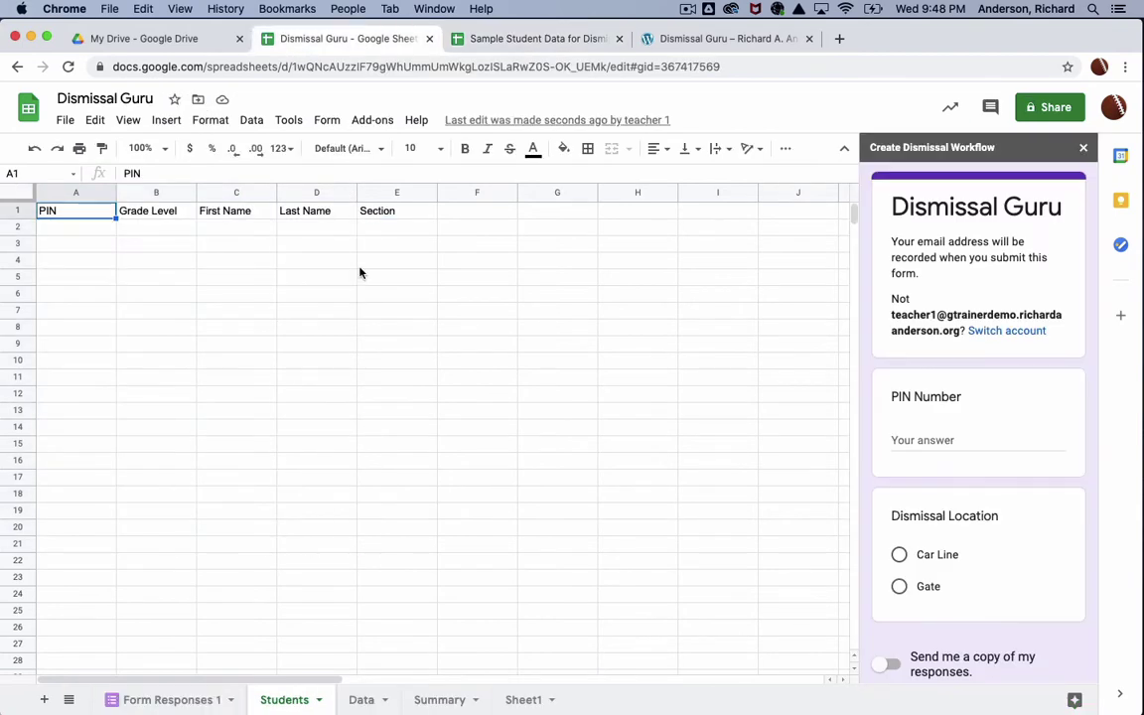
click(149, 228)
key(super+v)
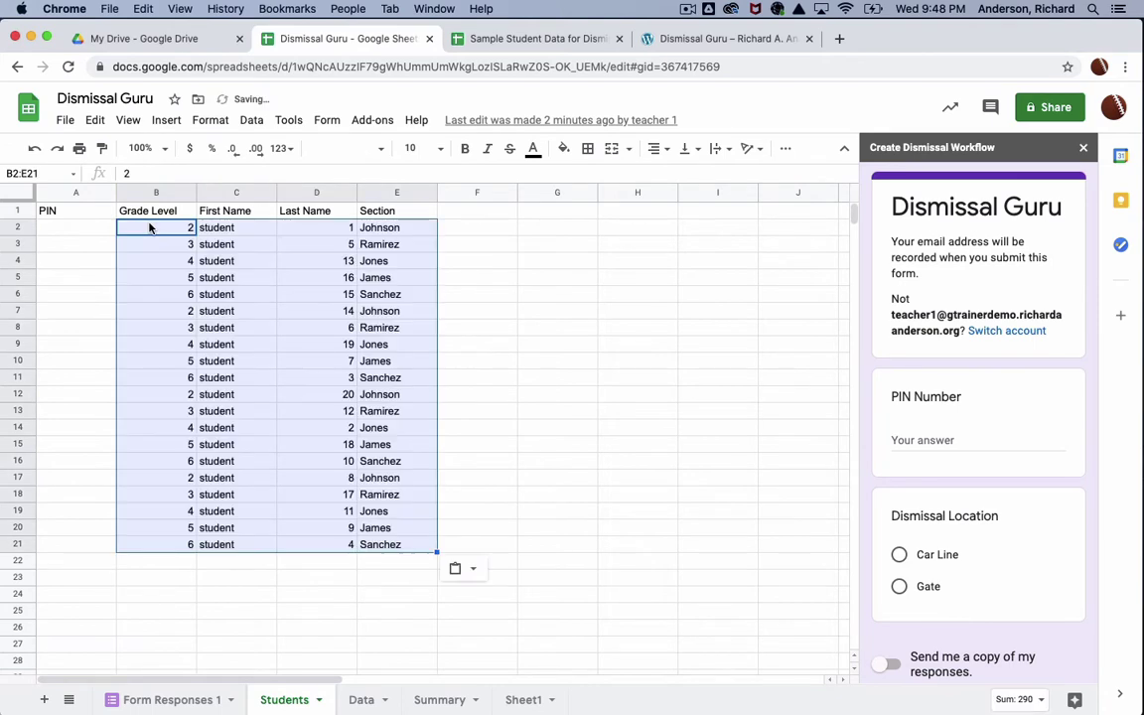
click(641, 535)
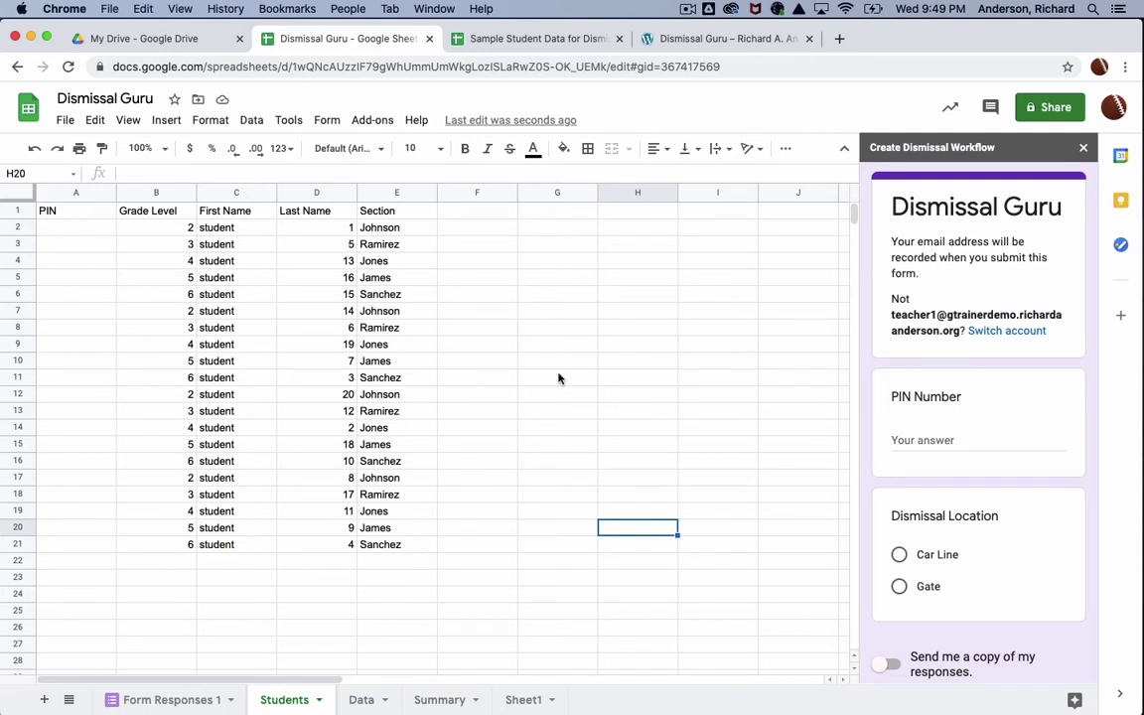
Step: Generate unique PINs in bulk for all students, confirming the overwrite
click(378, 127)
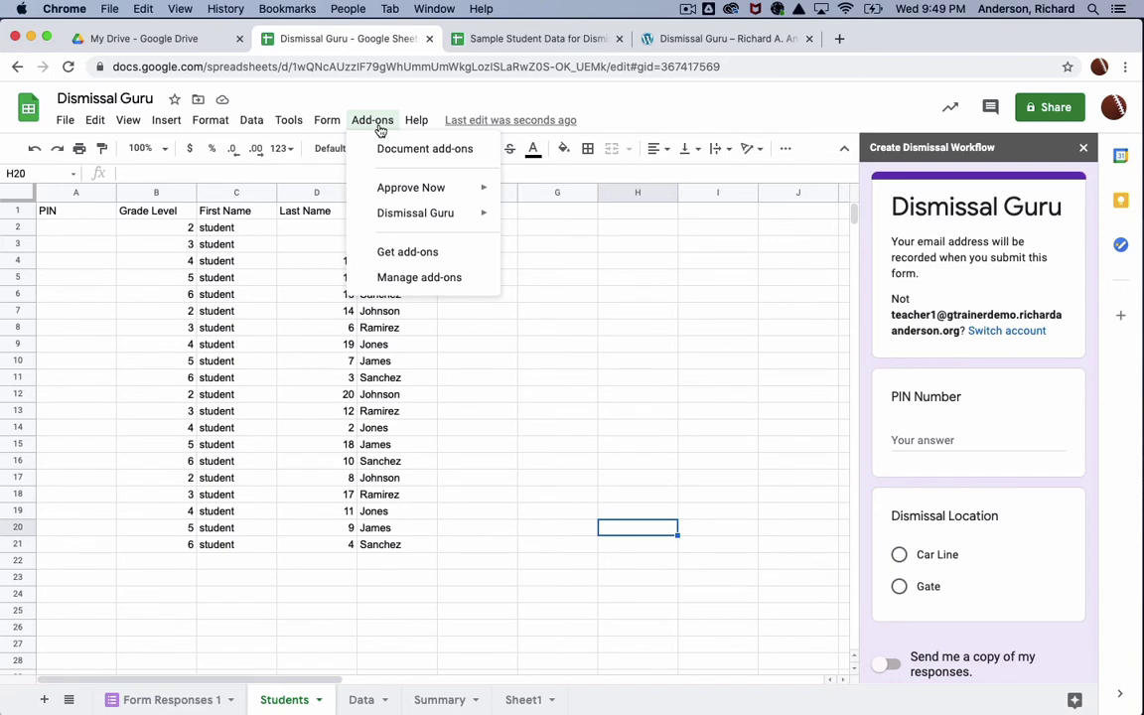
mouse_move(435, 214)
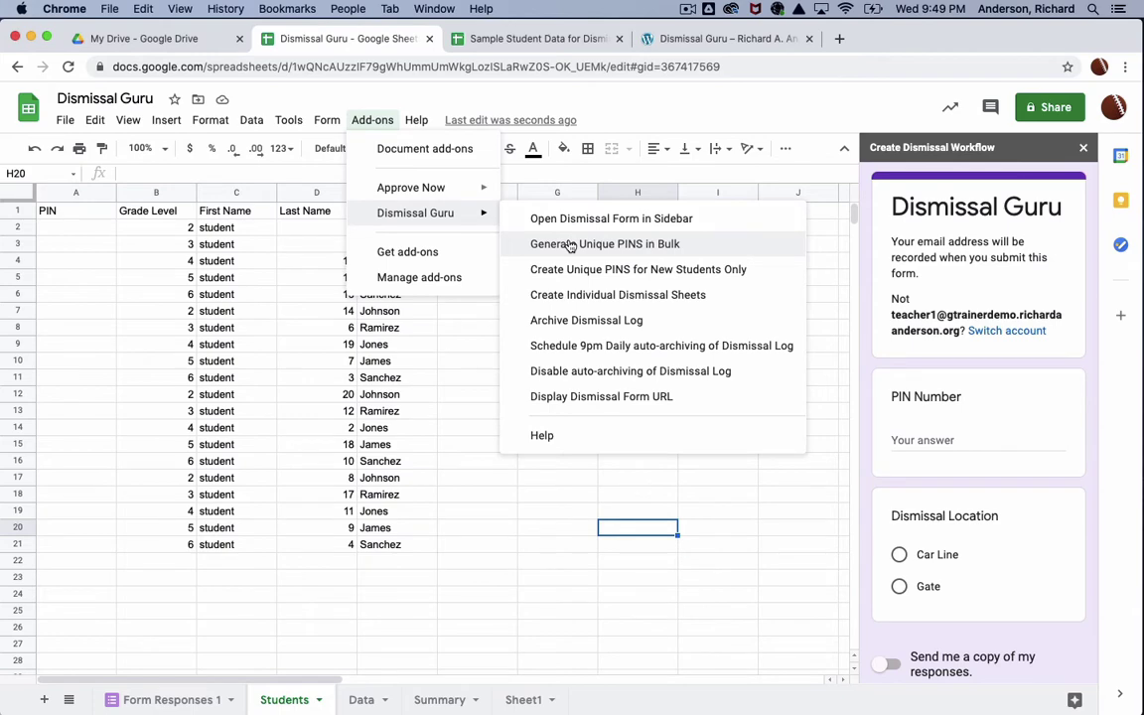
click(571, 245)
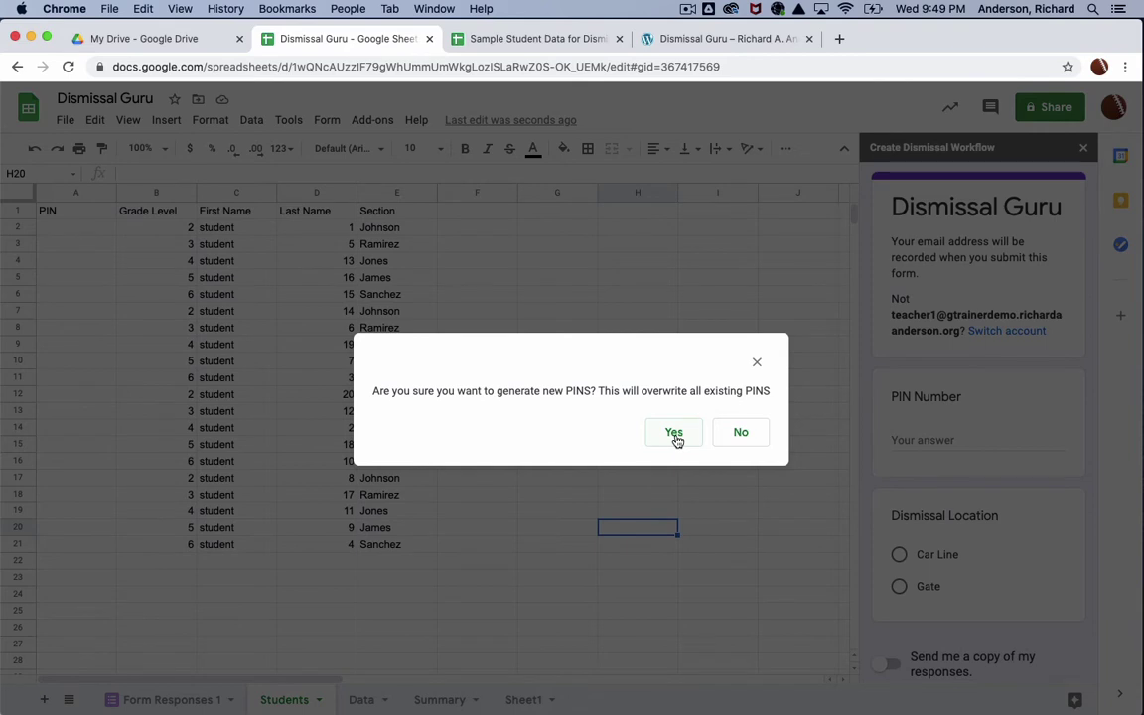
click(674, 435)
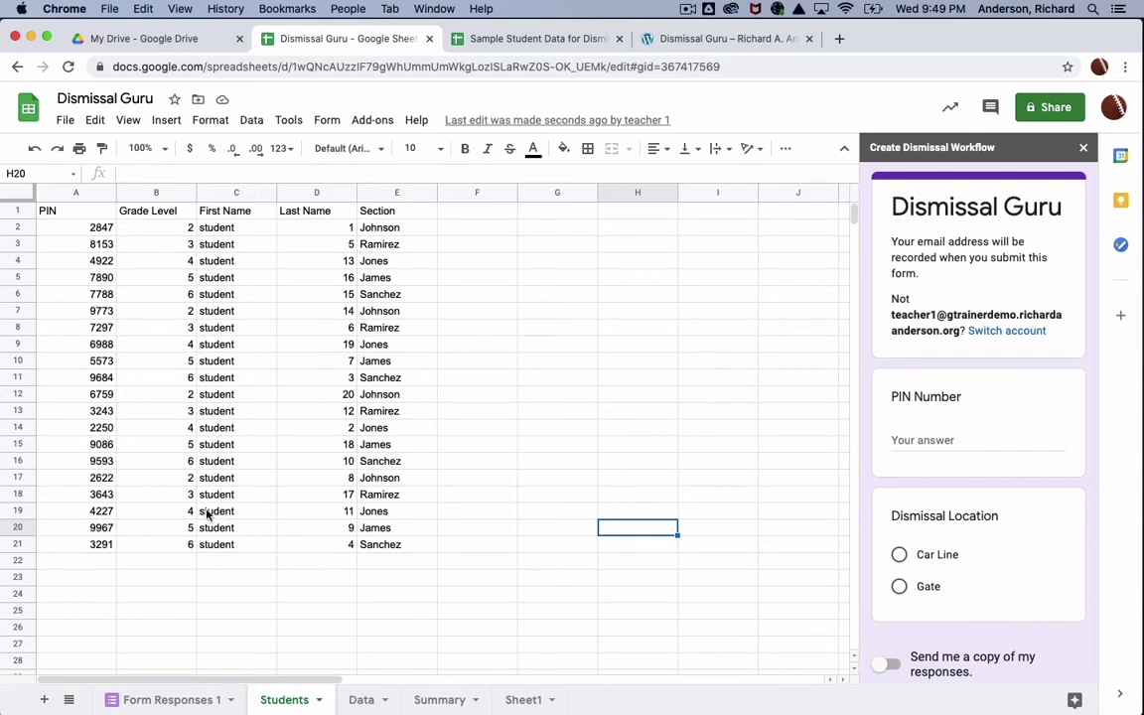
Step: Duplicate student rows B18:E21 into rows 22–25 as four new students
click(149, 494)
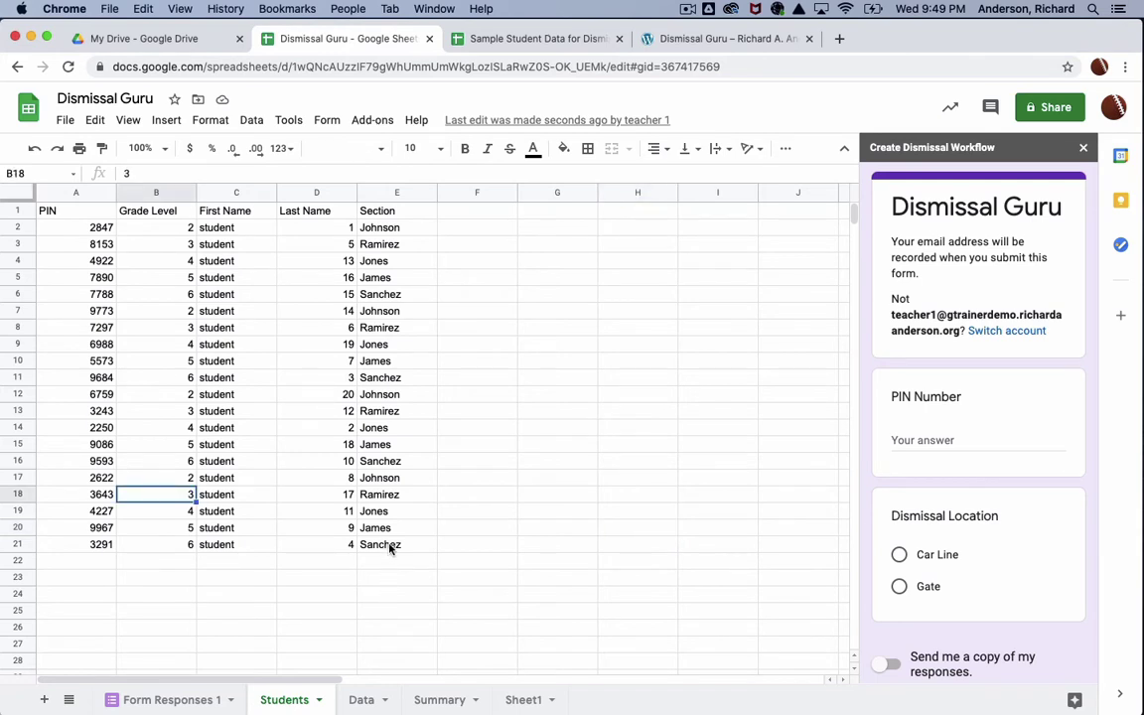
shift+click(390, 548)
key(super+c)
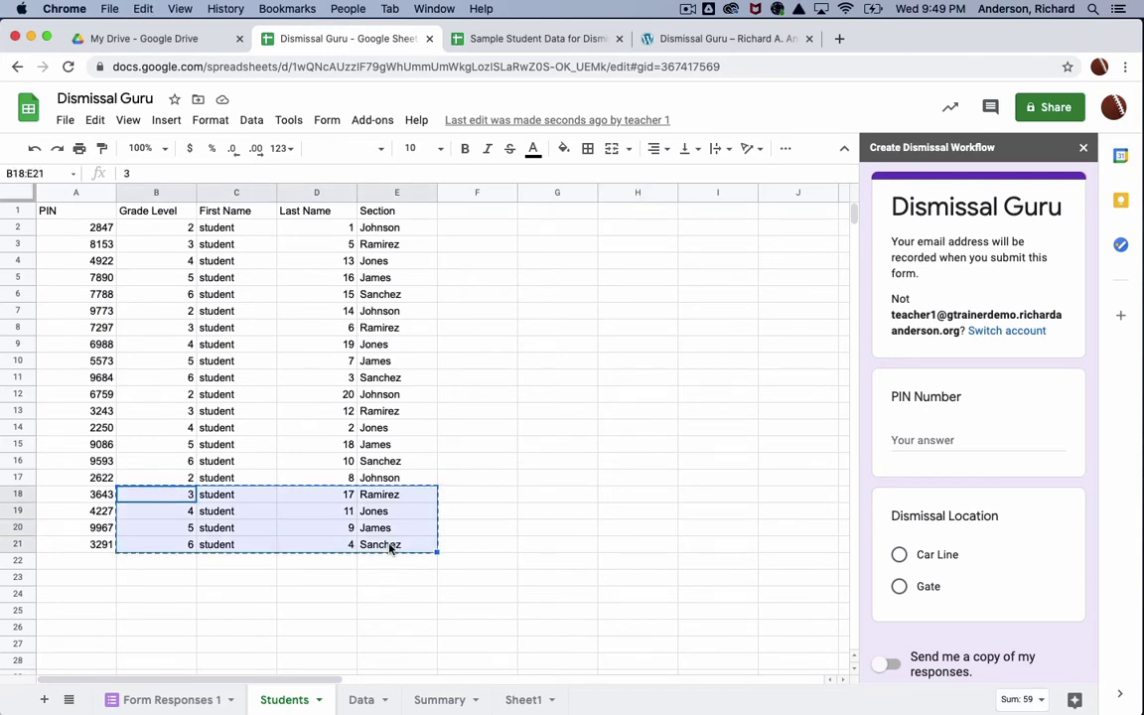
click(187, 564)
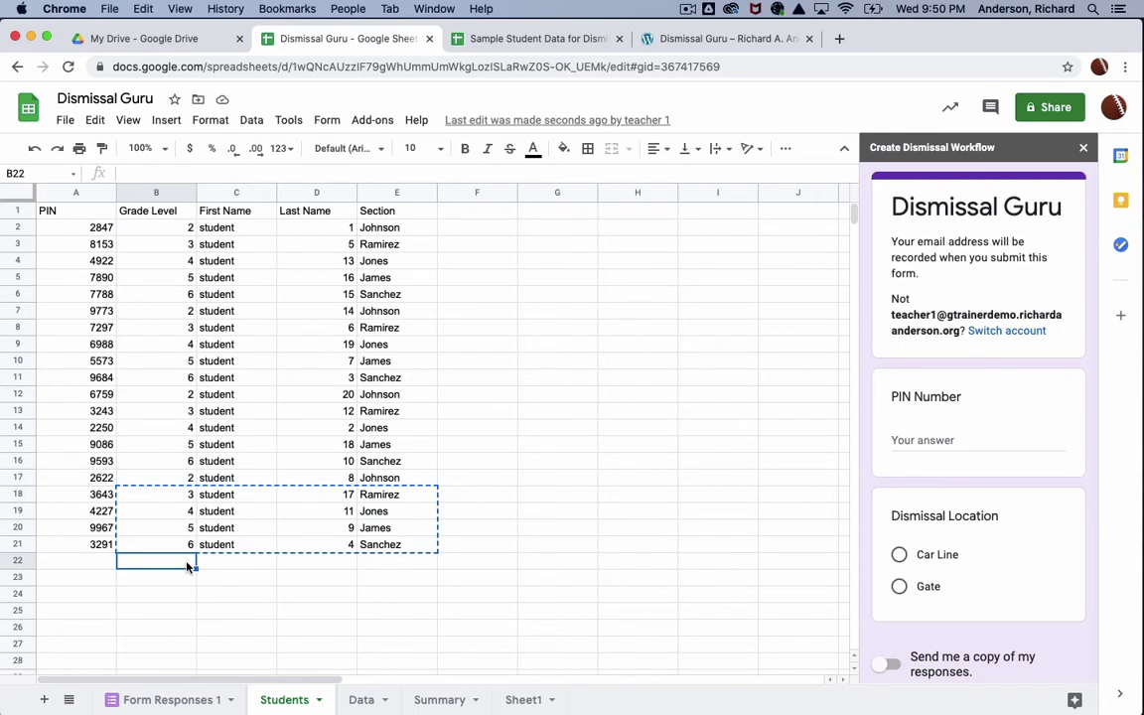
key(super+v)
click(523, 607)
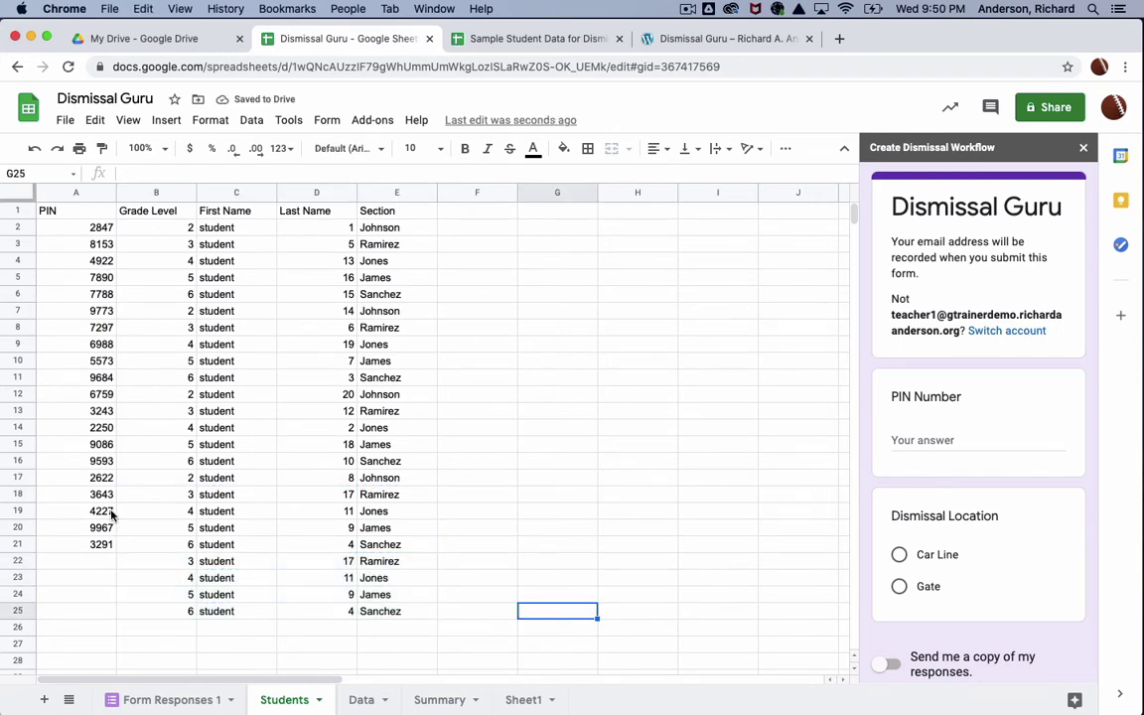
Step: Create unique PINs for the new students only
click(372, 119)
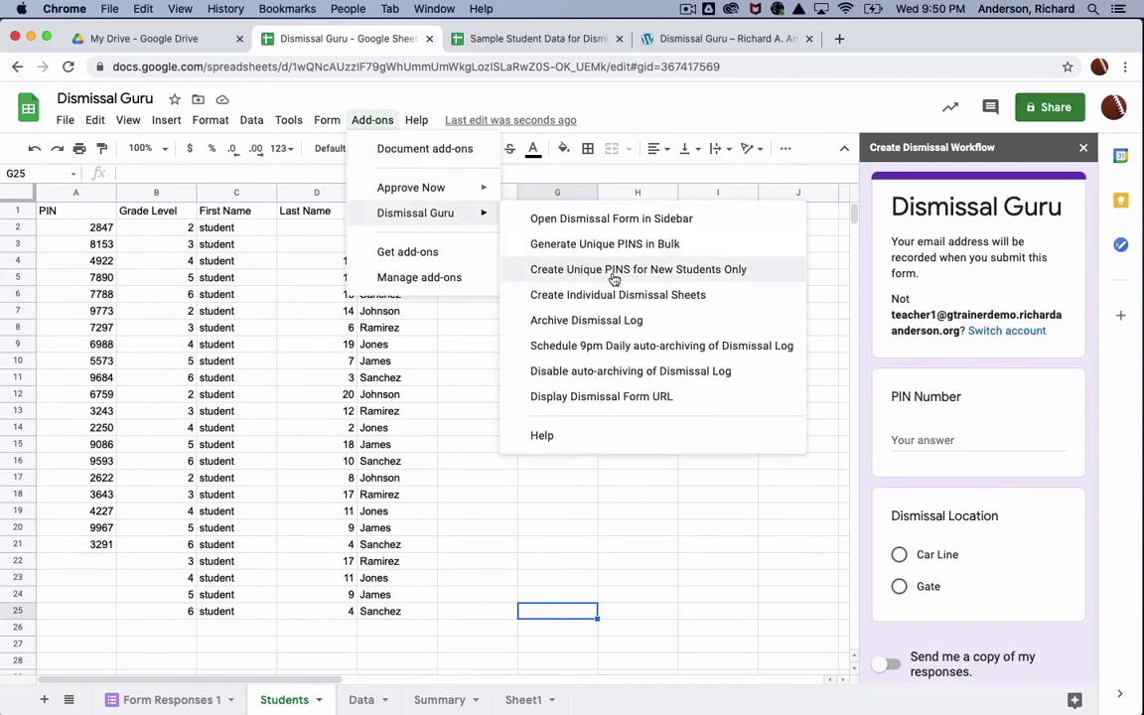
click(647, 278)
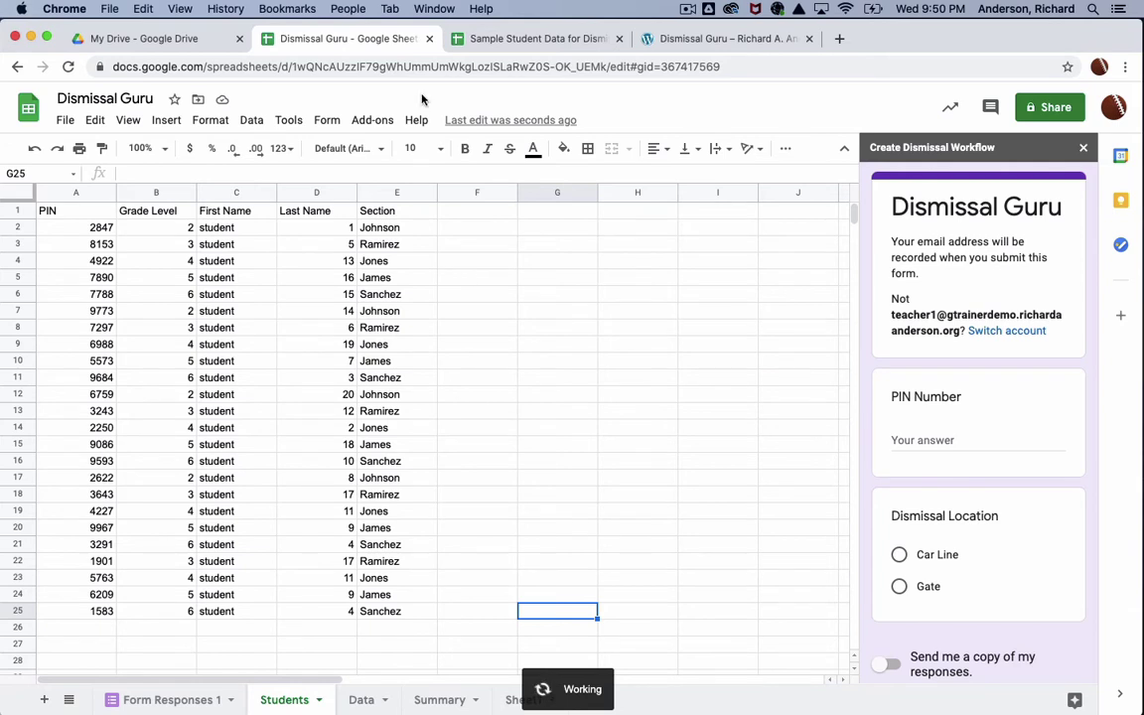
click(372, 120)
mouse_move(467, 224)
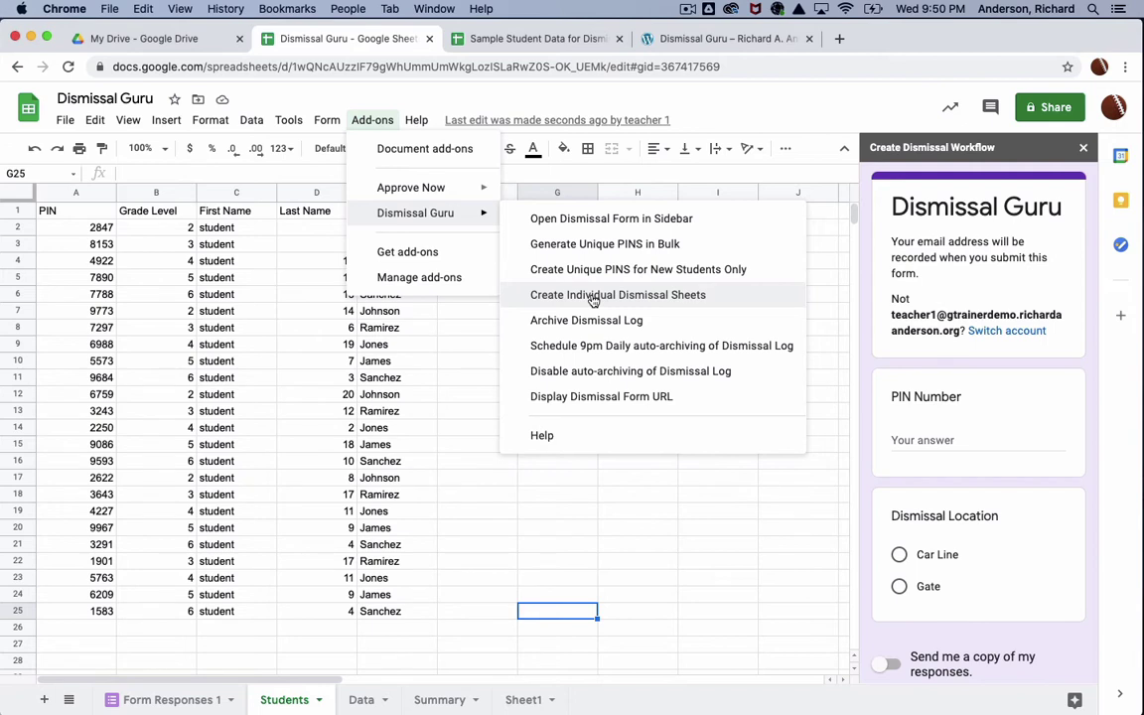
Step: Create individual dismissal sheets for each section: Sanchez, James, Jones, Ramirez and Johnson
click(683, 109)
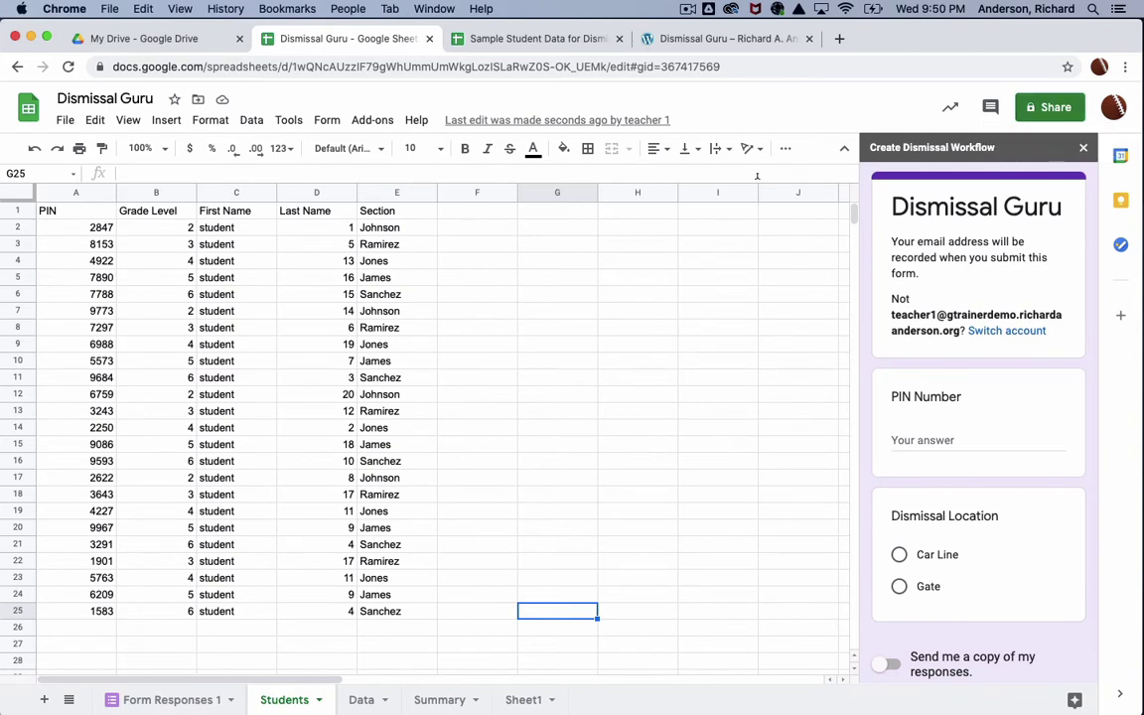
click(382, 120)
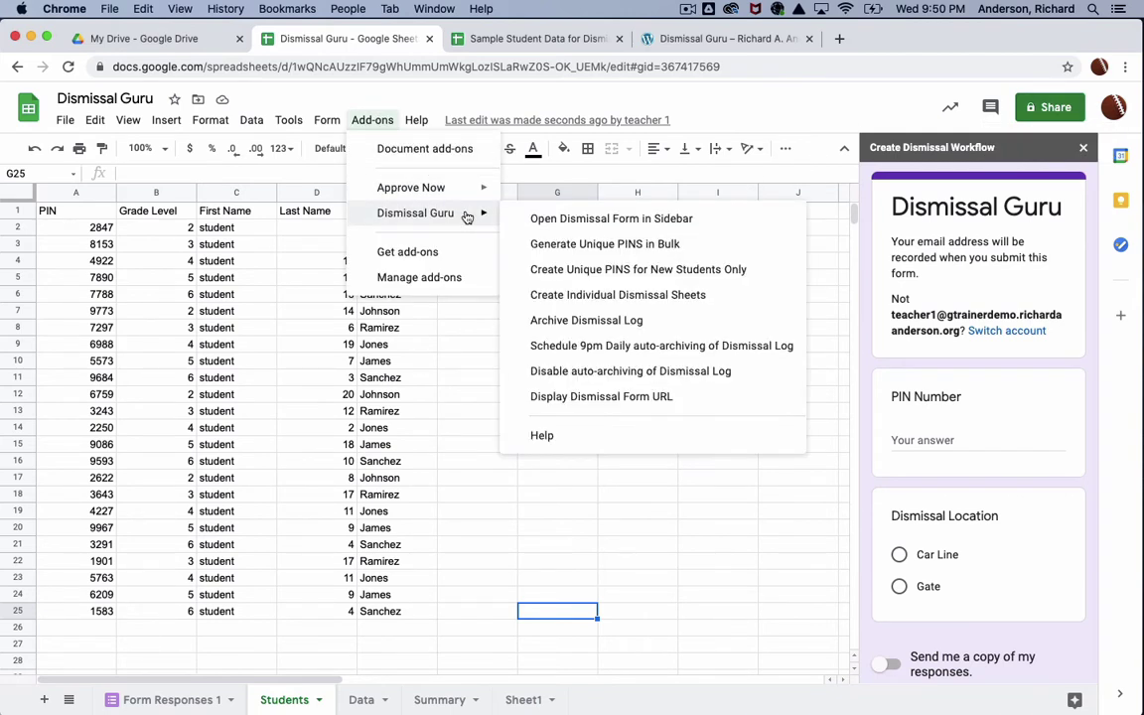
click(637, 296)
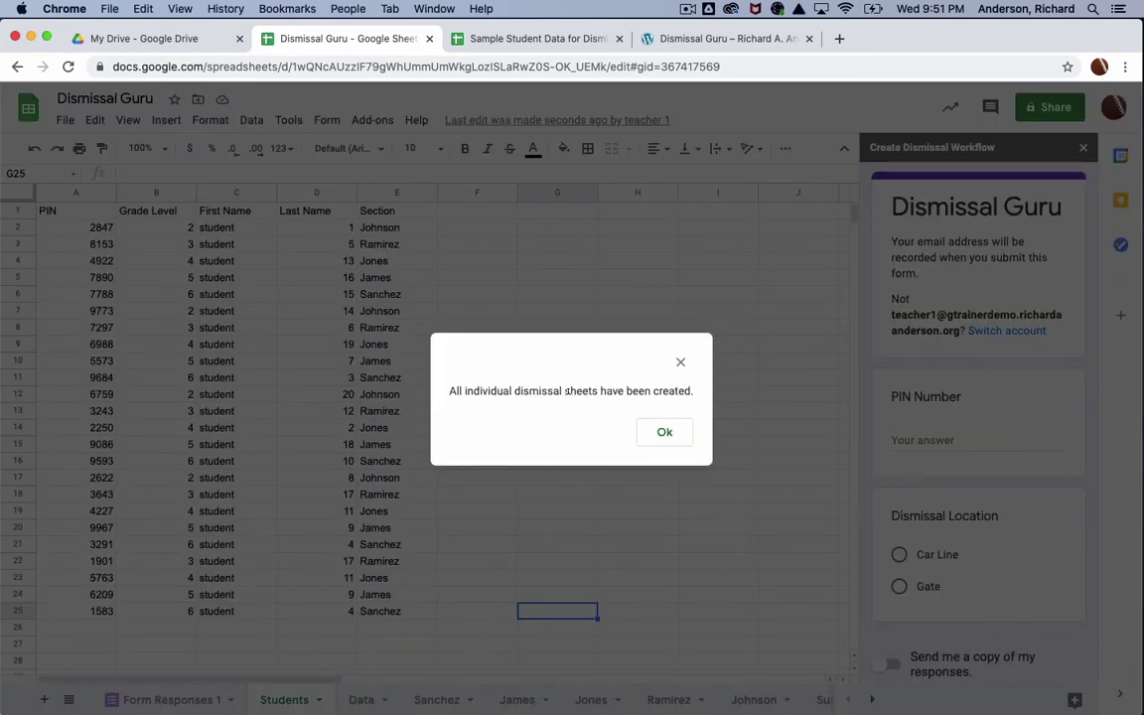
click(667, 433)
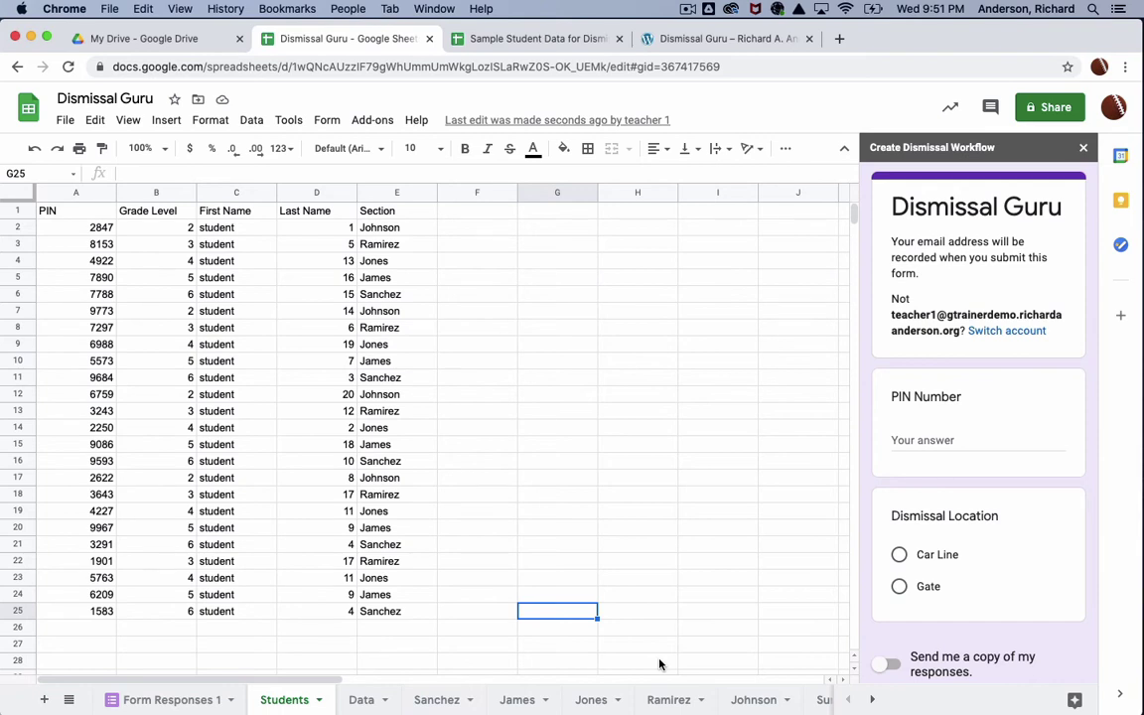
click(373, 120)
mouse_move(432, 216)
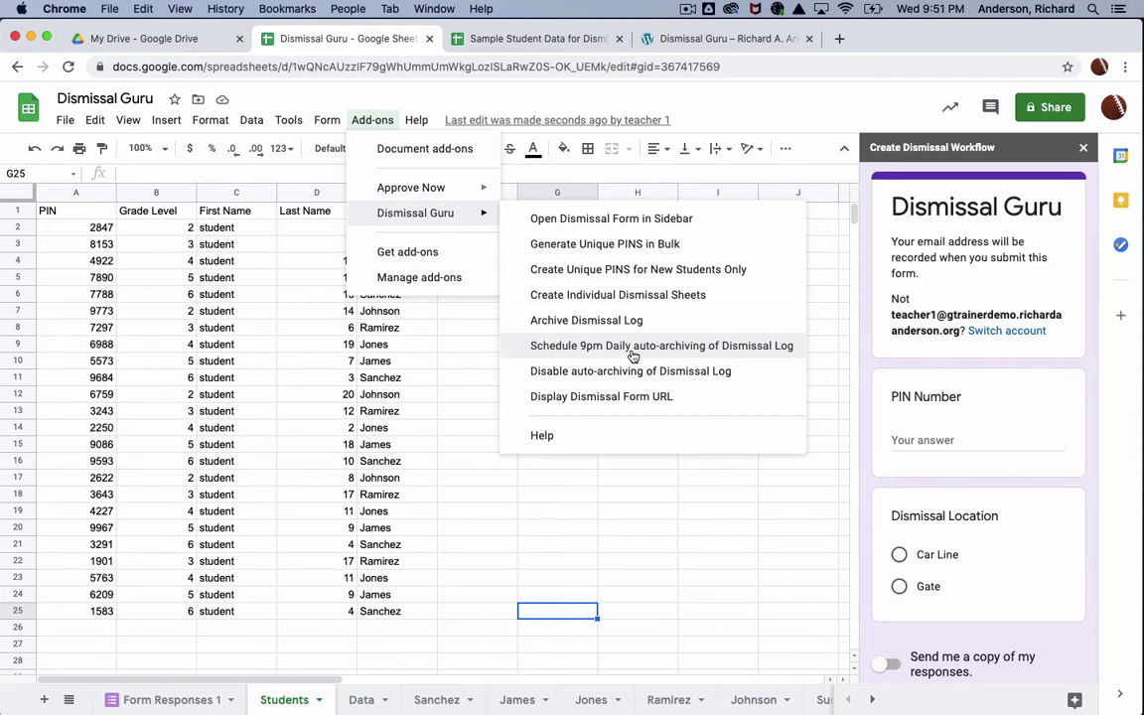
click(784, 107)
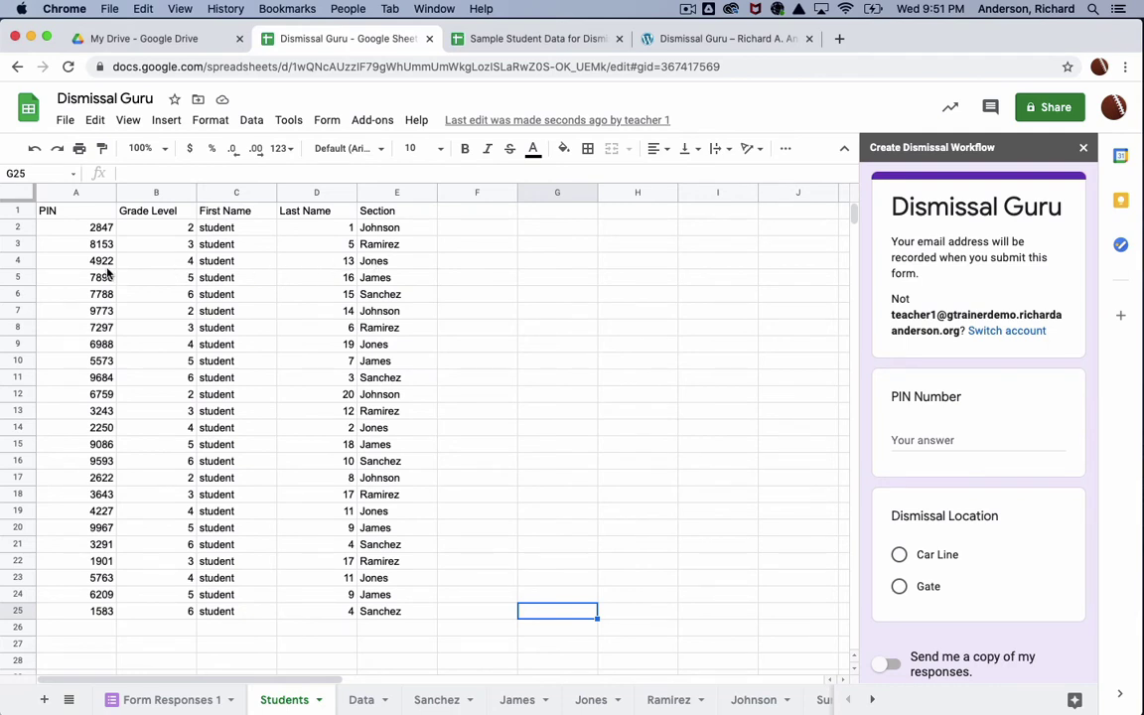
Step: Submit a Car Line dismissal in the sidebar form using the row-4 student's PIN
click(924, 437)
text(4922)
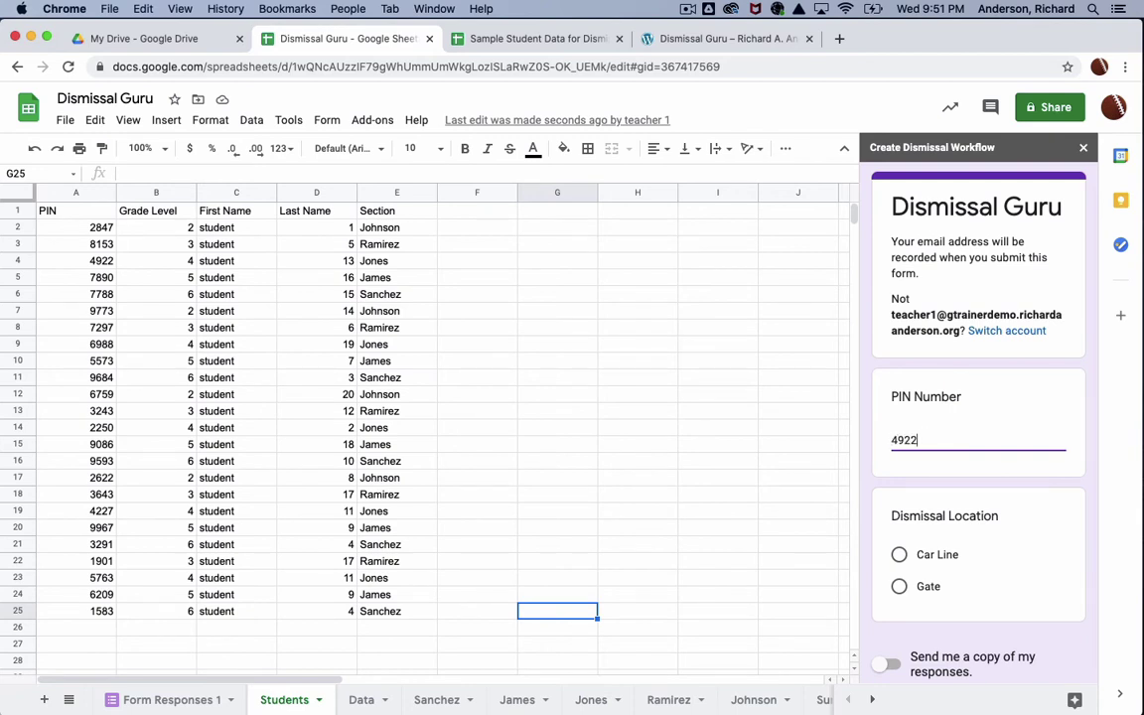
click(977, 562)
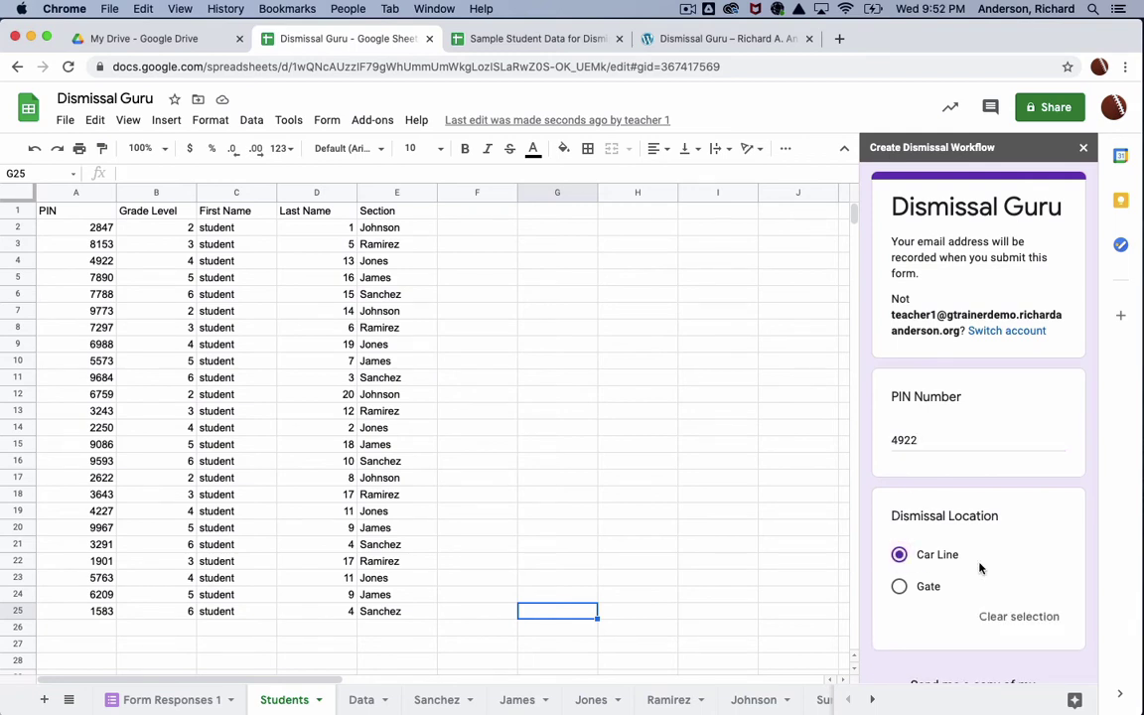
scroll(979, 567, down, 3)
click(926, 602)
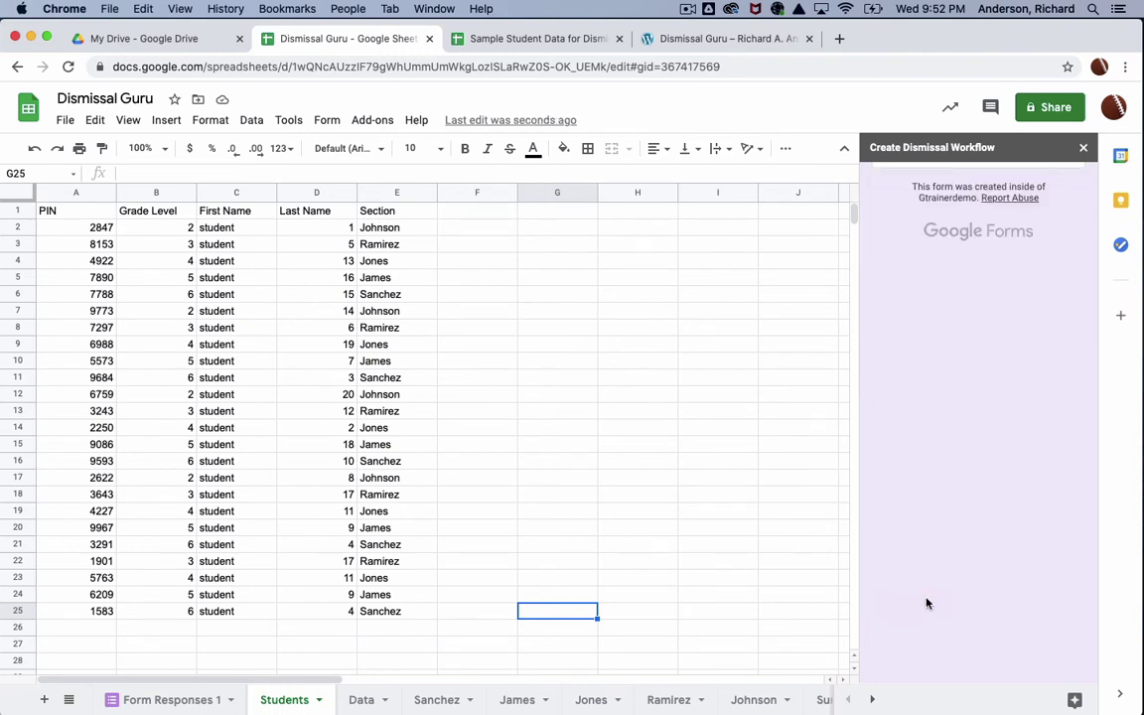
Step: Check the Car Line entry on the Jones sheet, Form Responses 1, and the Summary sheet
click(592, 701)
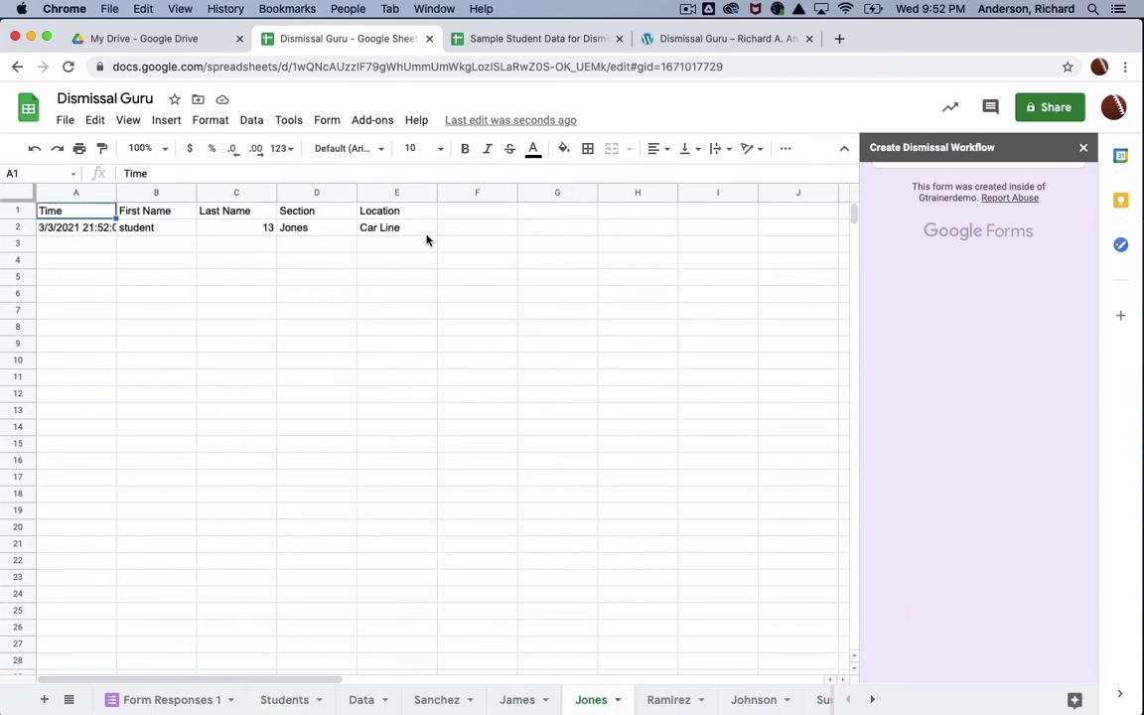
drag(116, 193, 149, 193)
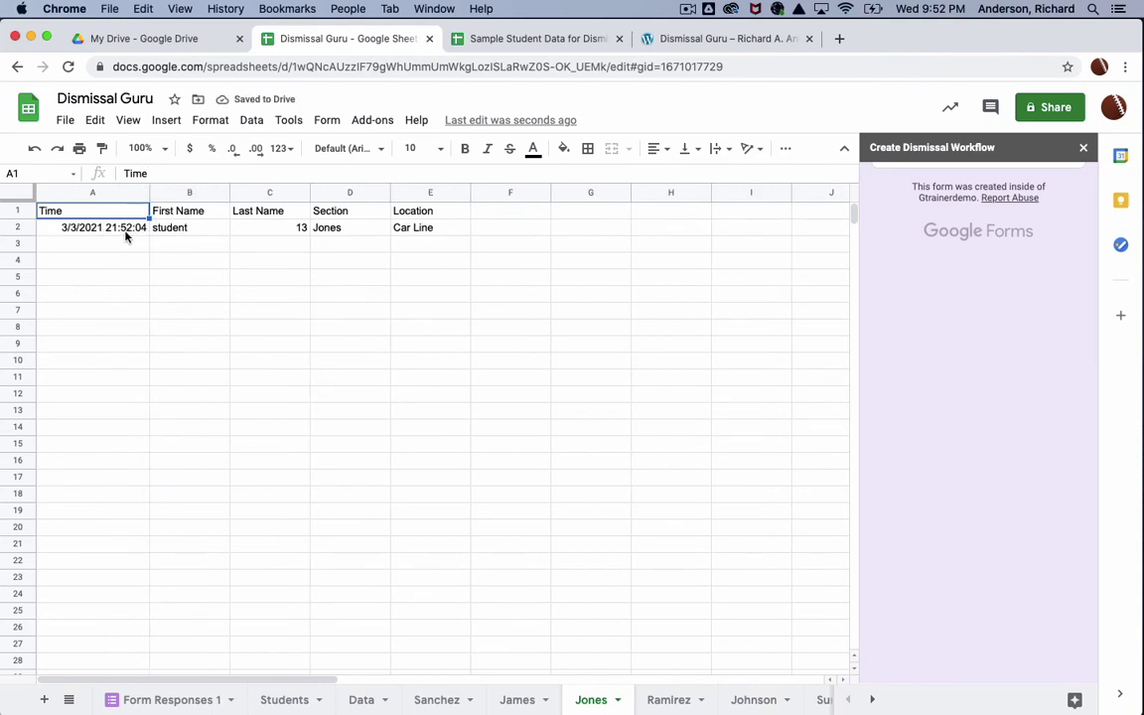
click(193, 701)
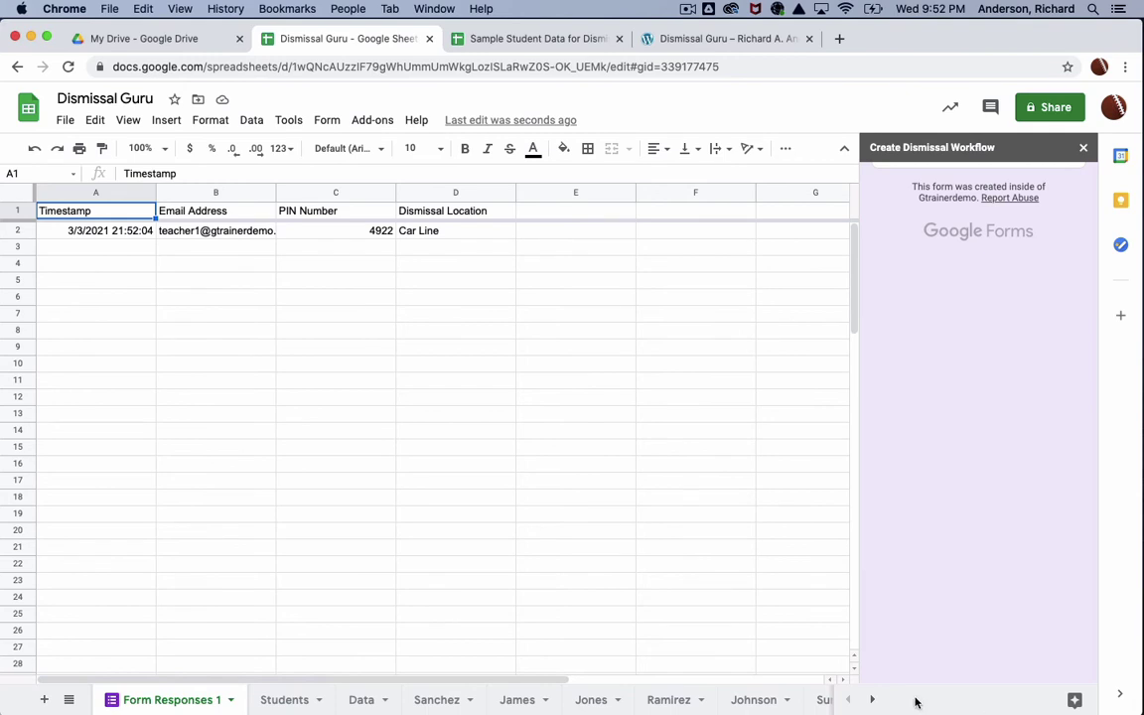
click(872, 700)
click(703, 699)
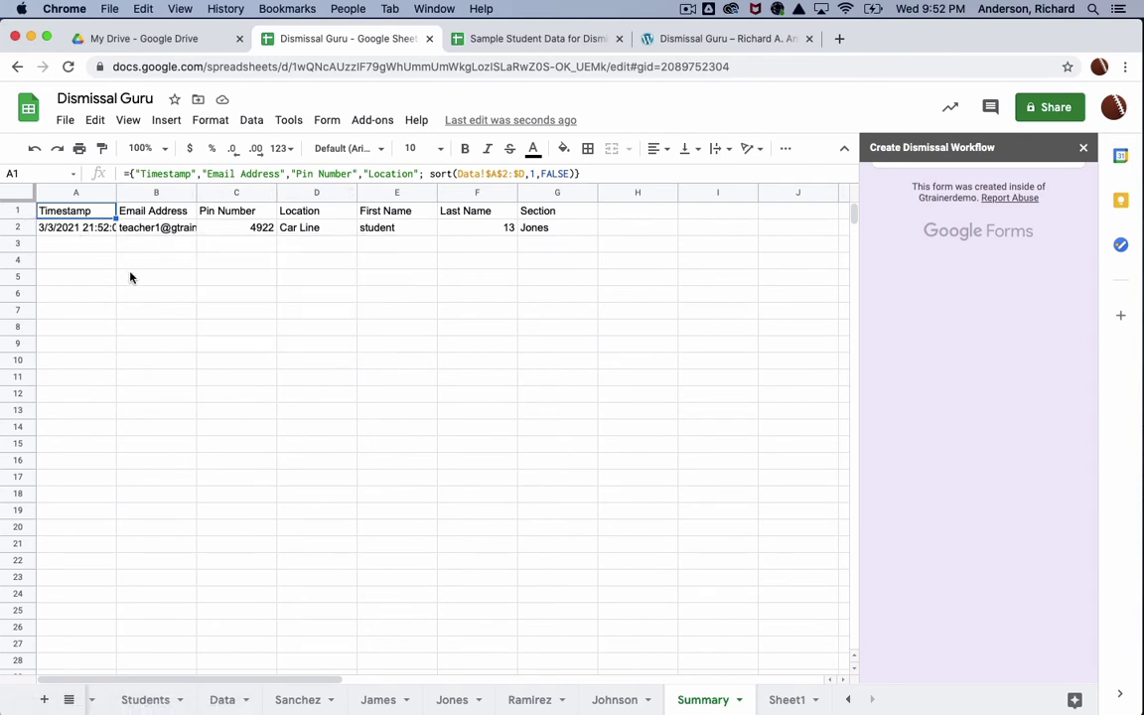
mouse_move(119, 230)
scroll(983, 415, up, 3)
Step: Close the form sidebar and schedule daily 9 pm auto-archiving of the Dismissal Log
click(1082, 147)
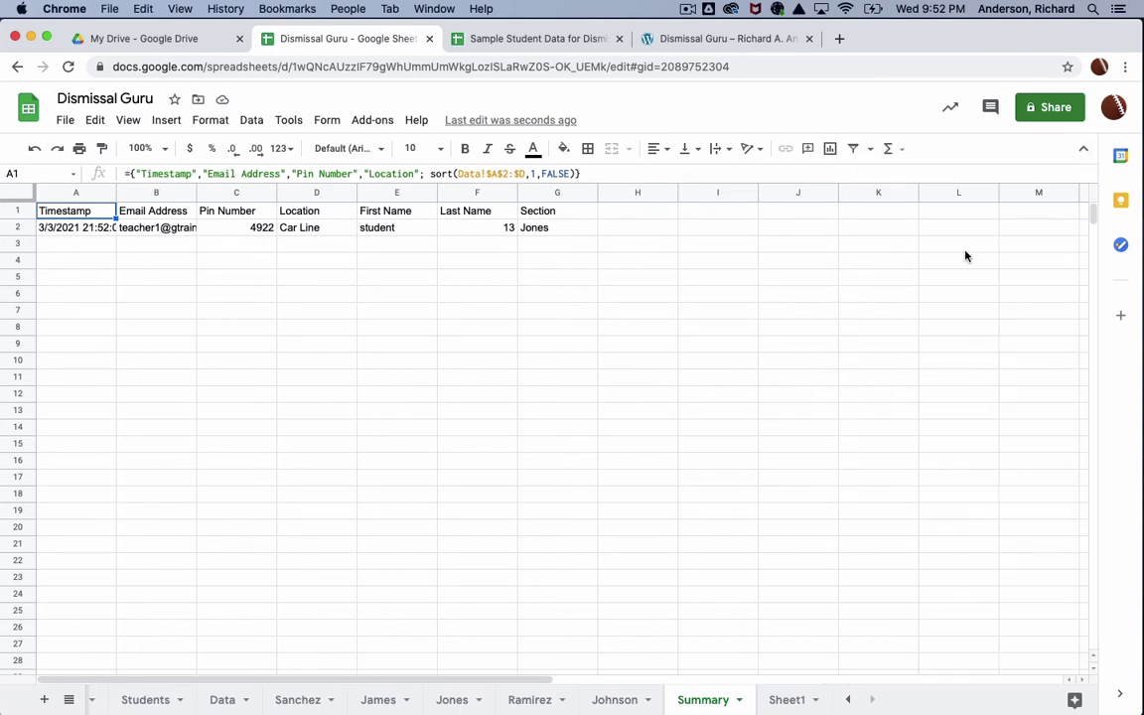
click(383, 120)
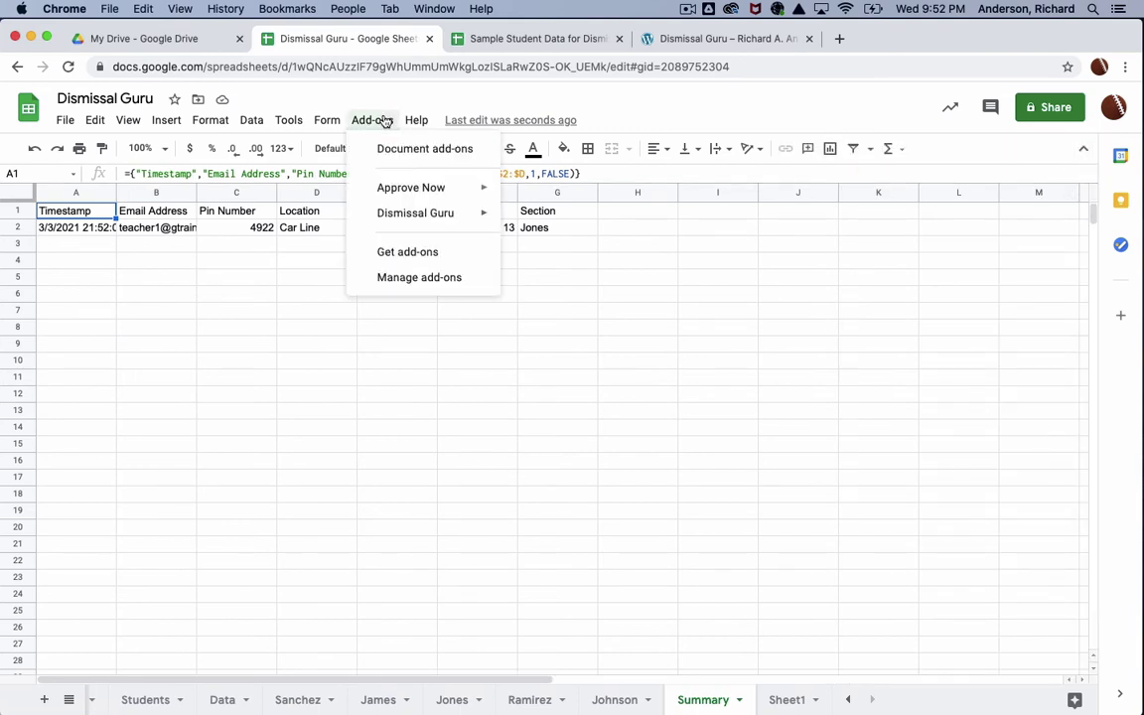
mouse_move(463, 221)
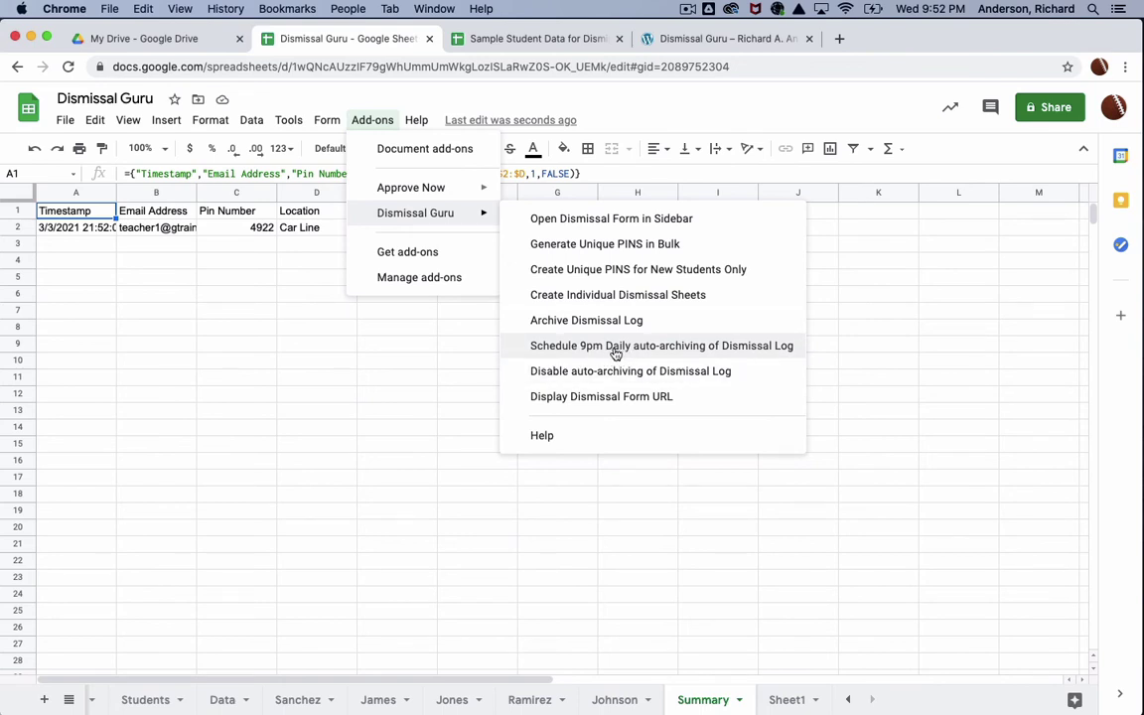
click(614, 351)
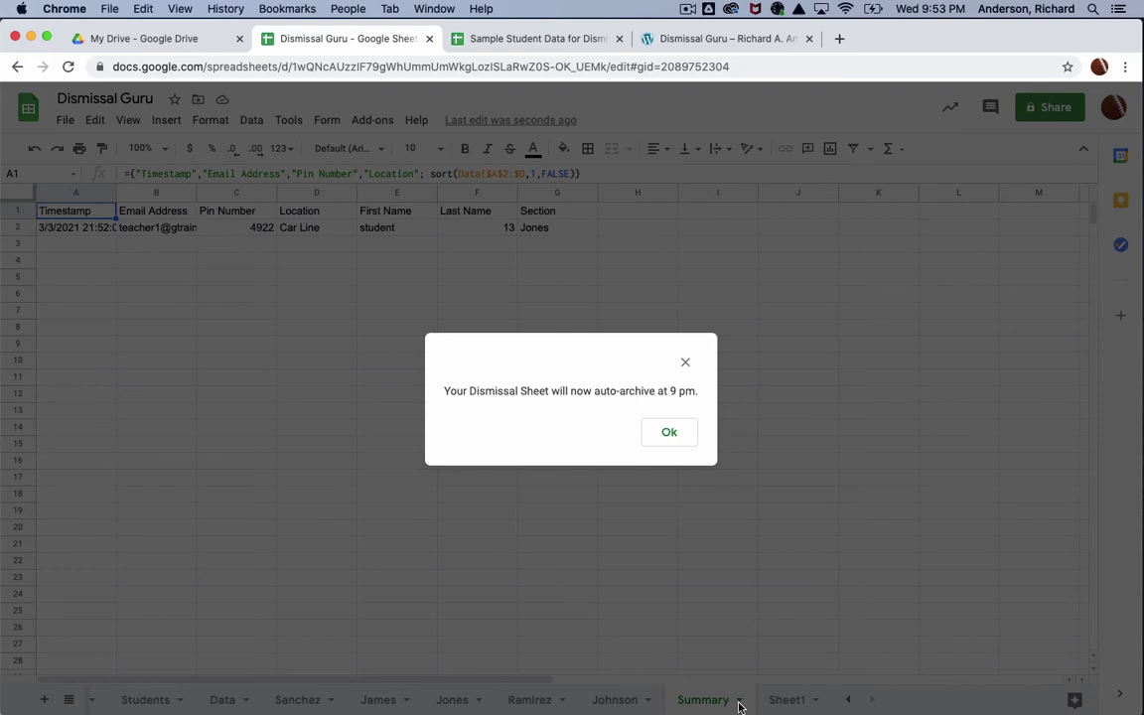
click(672, 433)
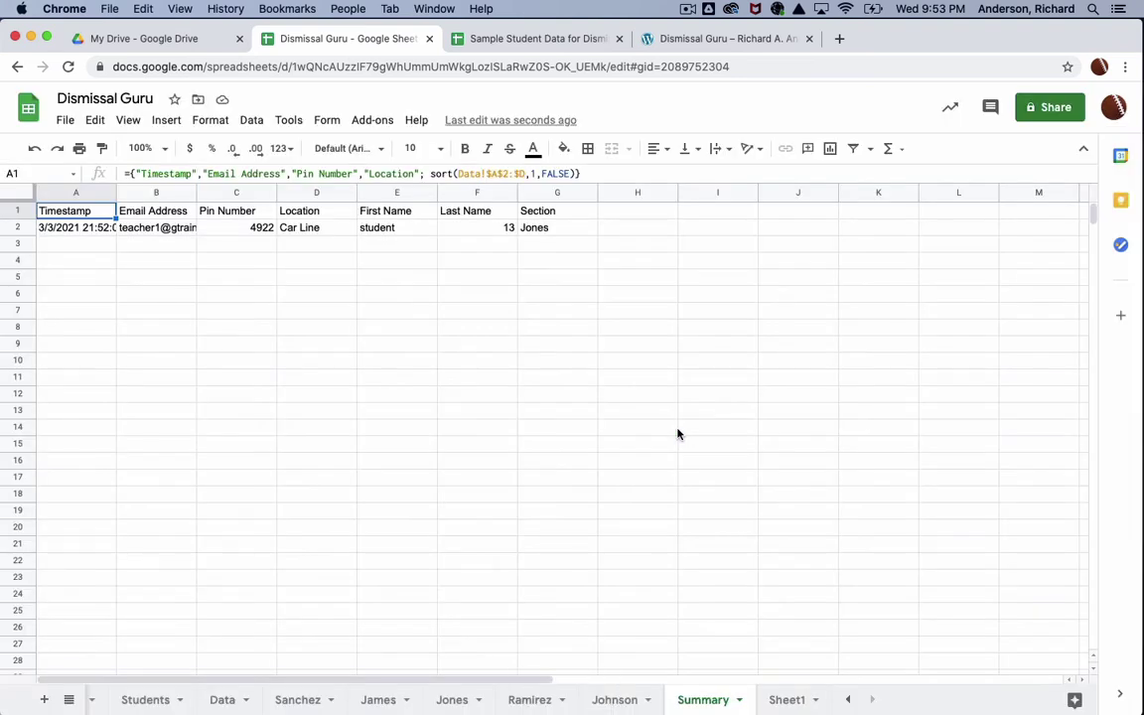
Step: Run Dismissal Guru's Archive Dismissal Log, then confirm the Jones and Form Responses 1 sheets are emptied
click(383, 121)
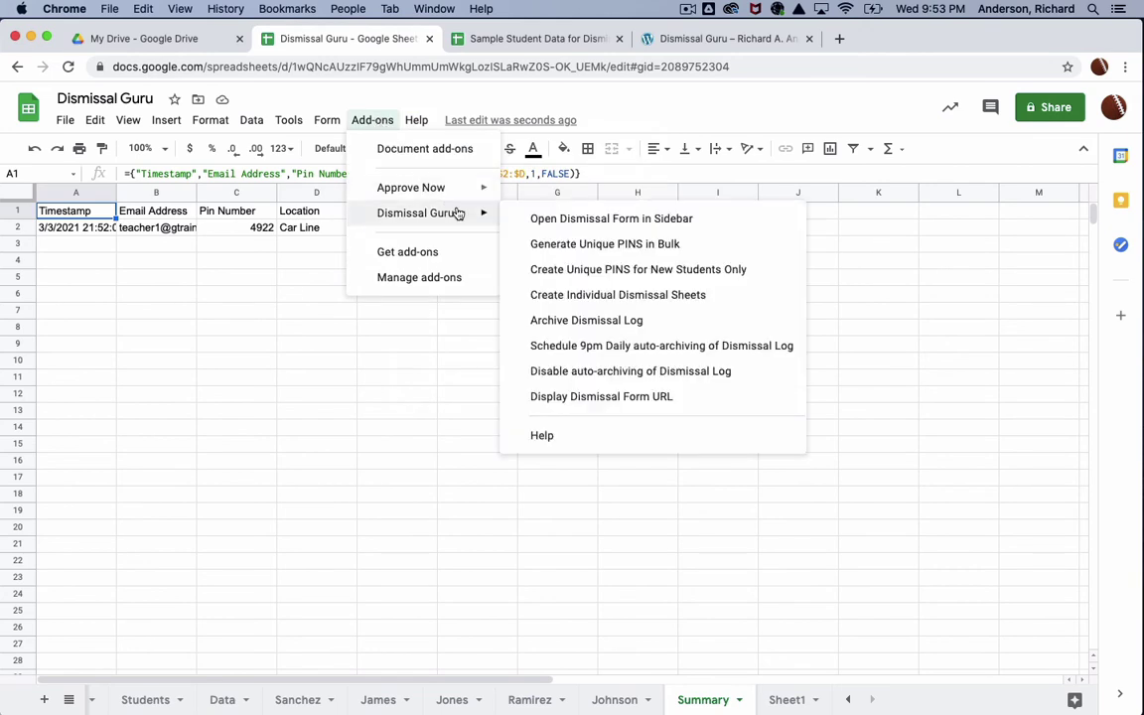
click(623, 321)
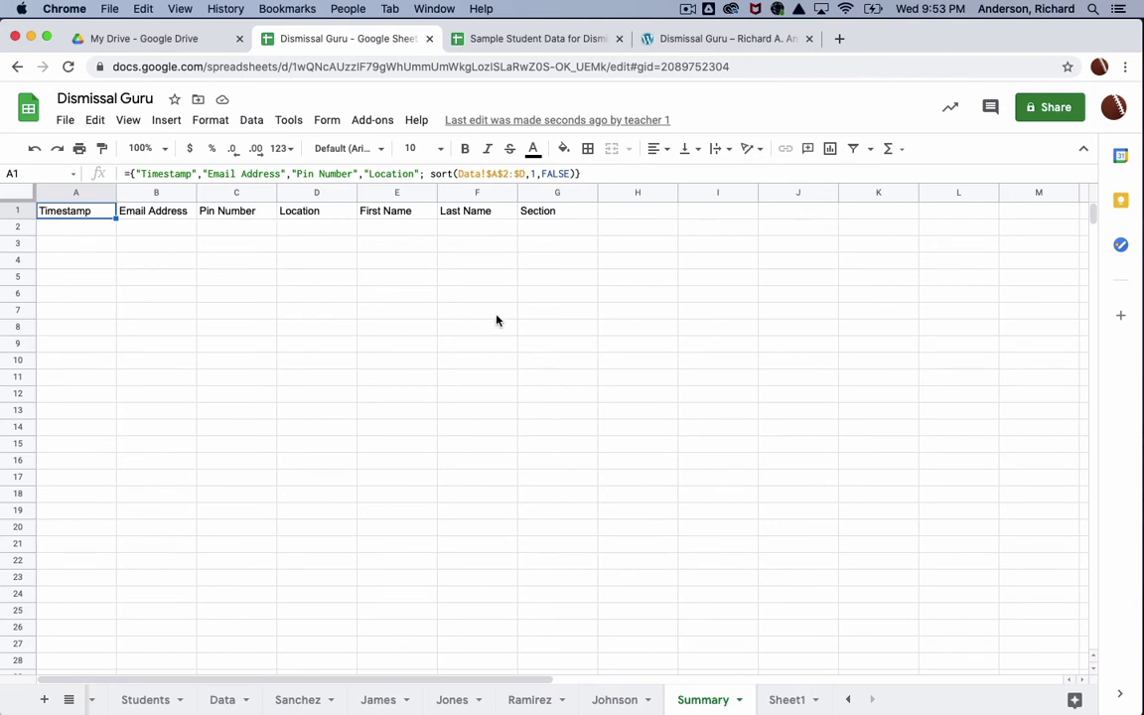
click(454, 701)
click(120, 233)
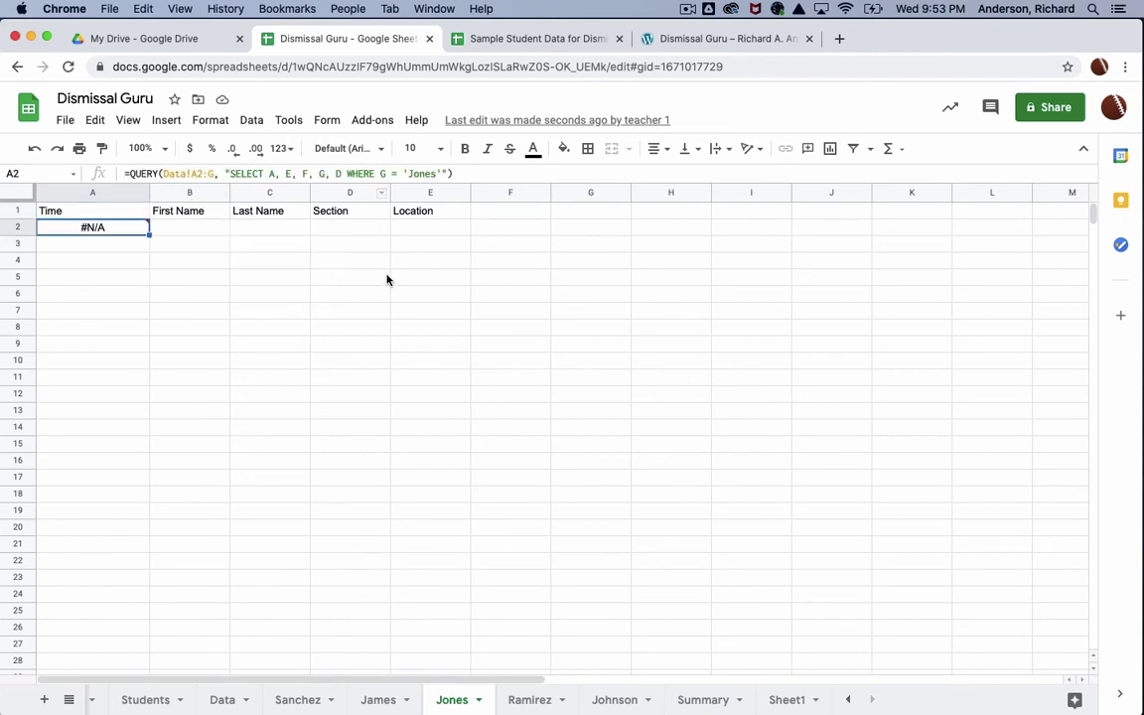
click(180, 232)
click(127, 227)
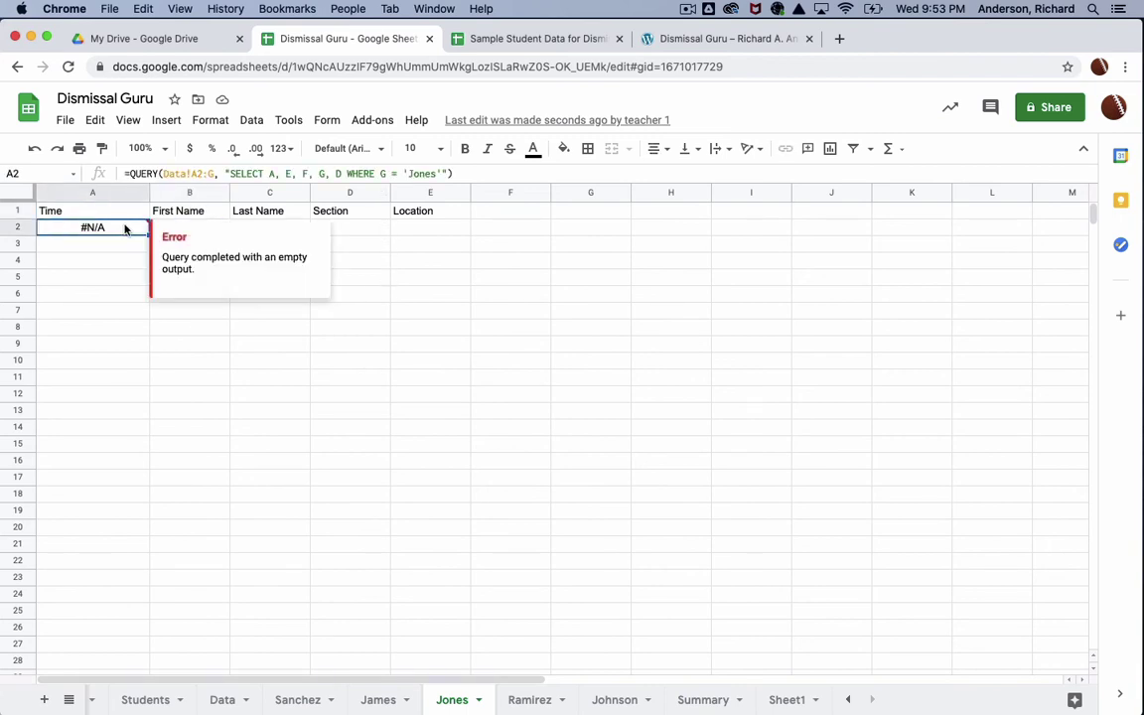
click(850, 701)
click(168, 699)
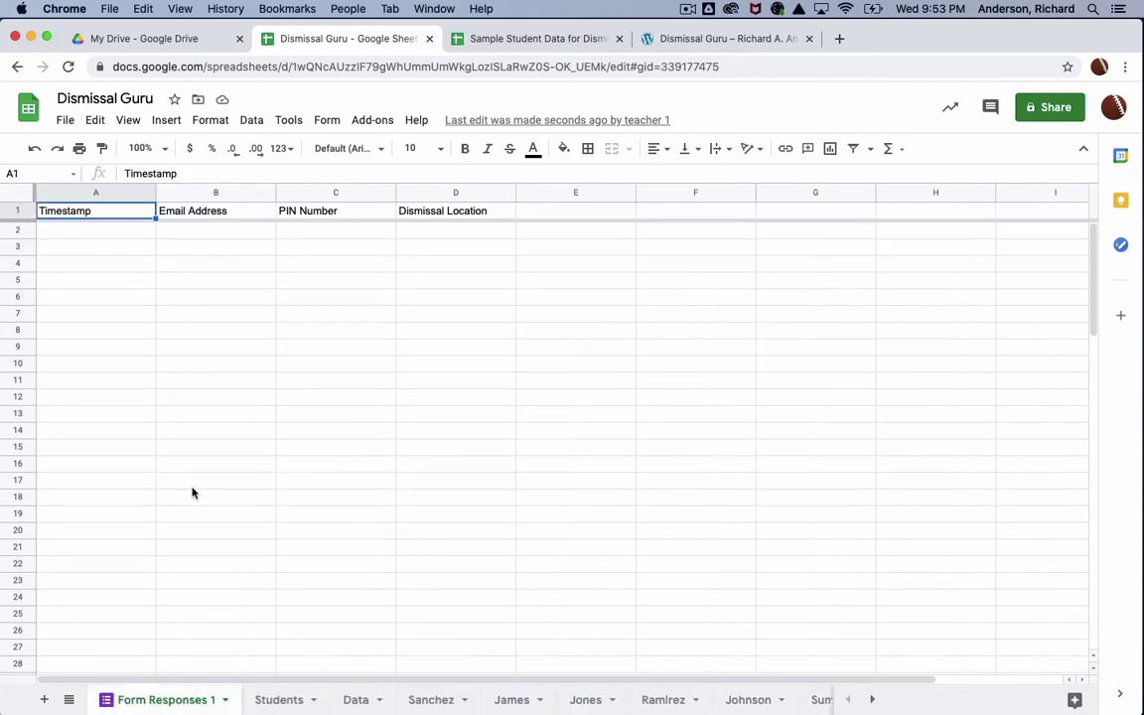
click(367, 121)
mouse_move(446, 214)
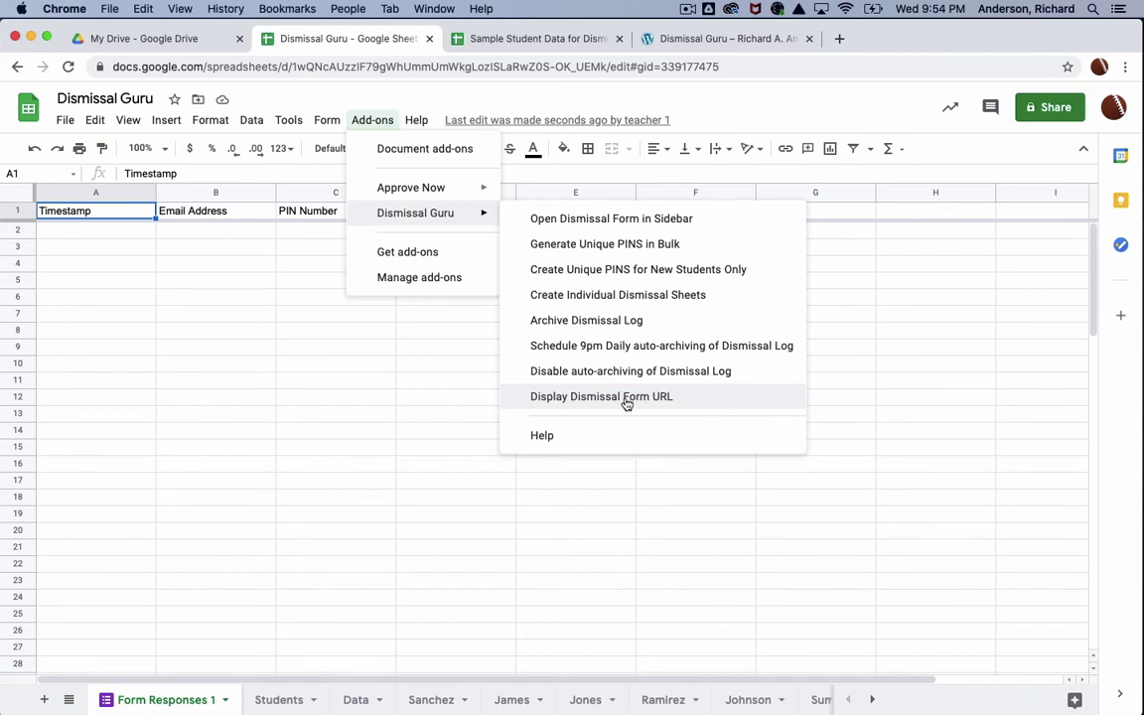
click(625, 401)
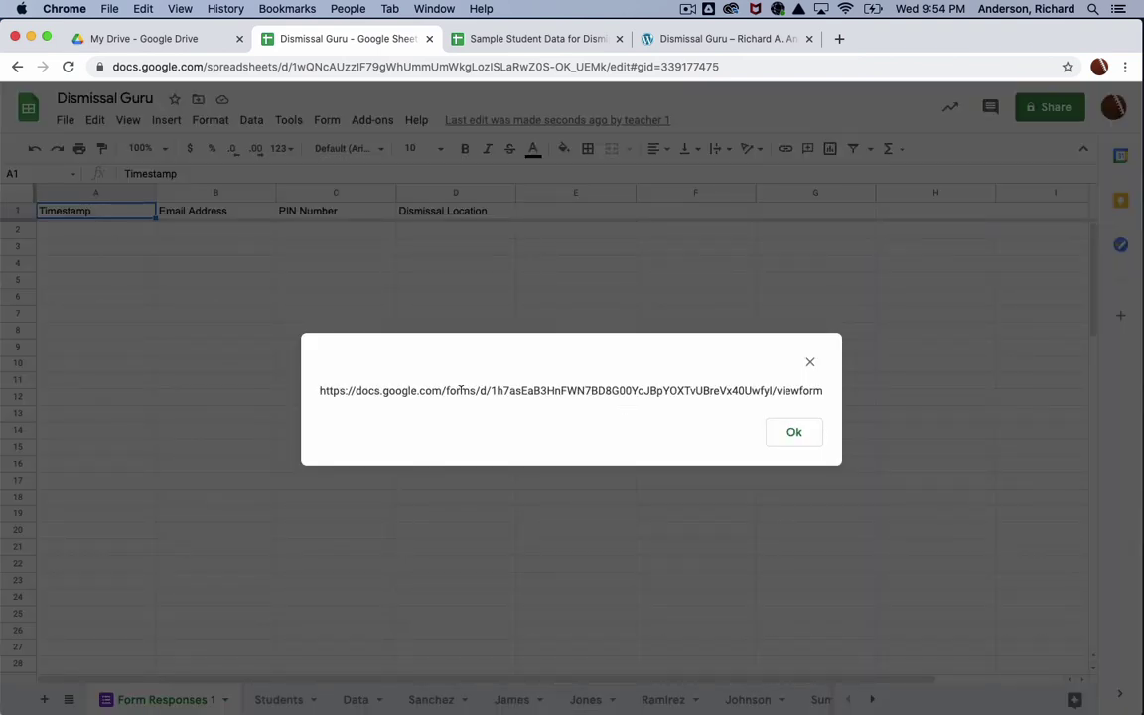
drag(319, 390, 714, 403)
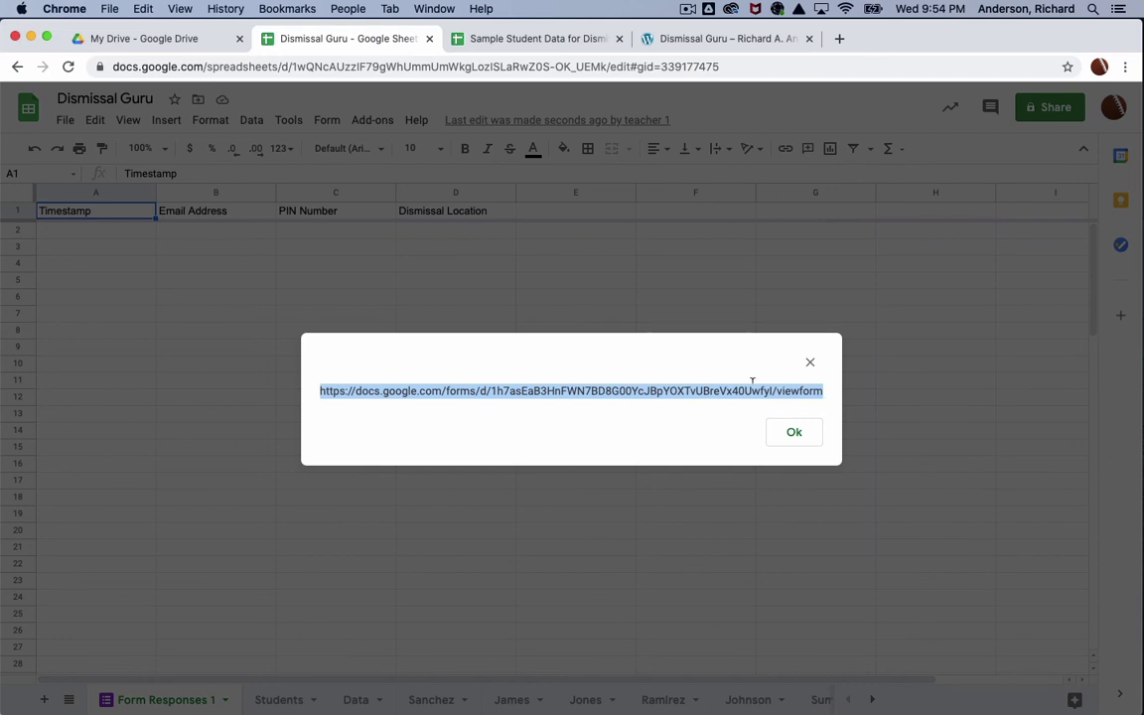
click(795, 433)
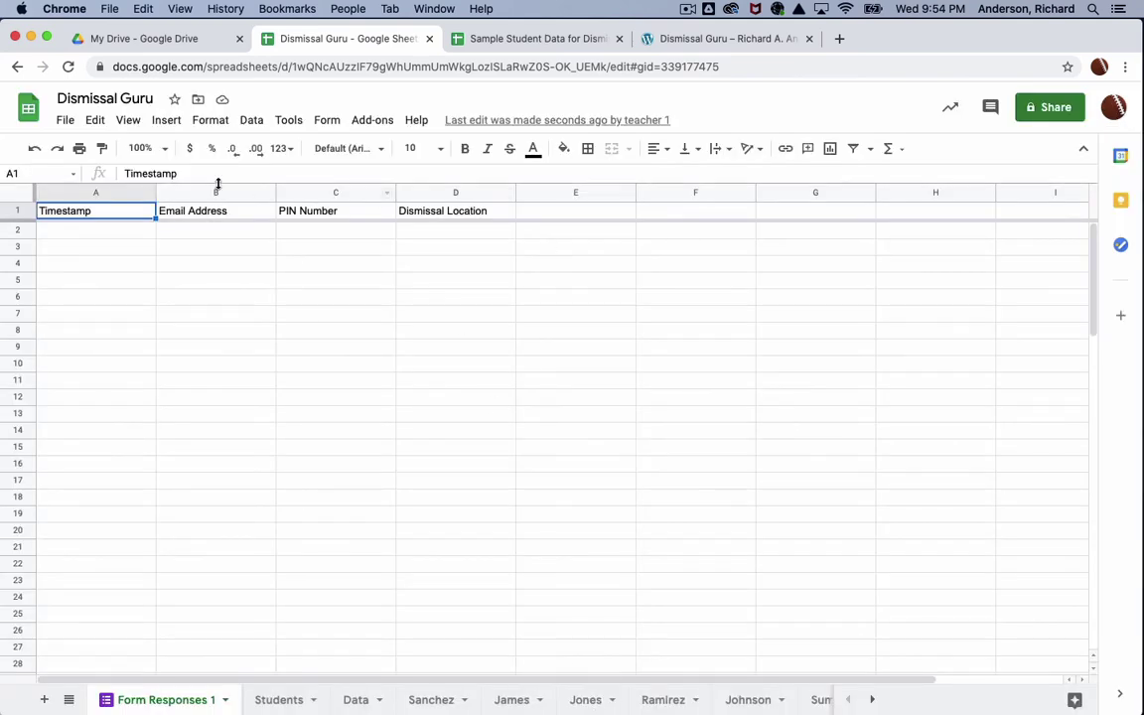
Step: Open 'Dismissal Archive for 03-03-2021T21:53:29Z' from the Dismissal Archive folder in My Drive
click(183, 40)
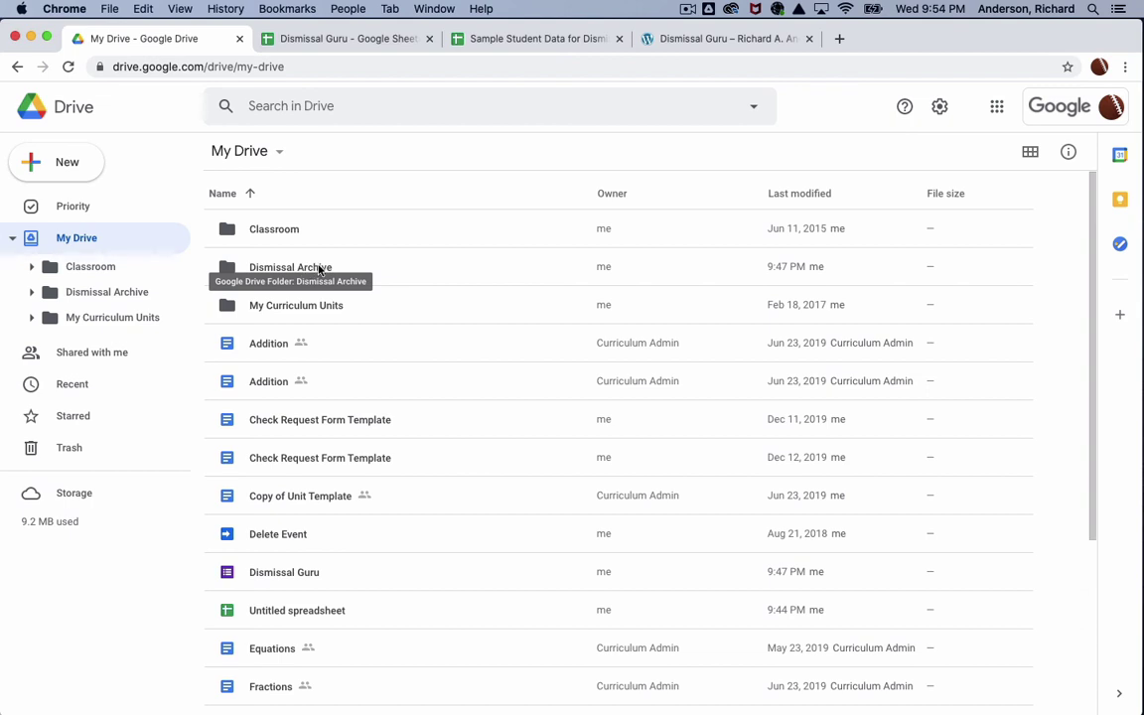
double_click(227, 268)
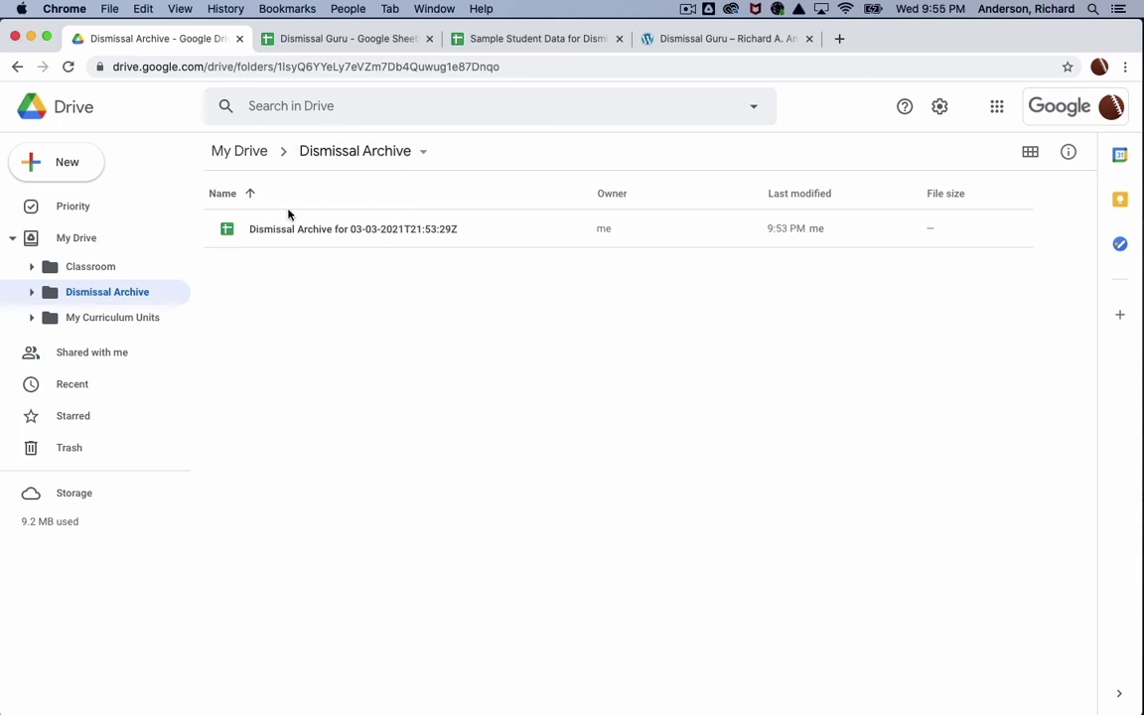
click(350, 235)
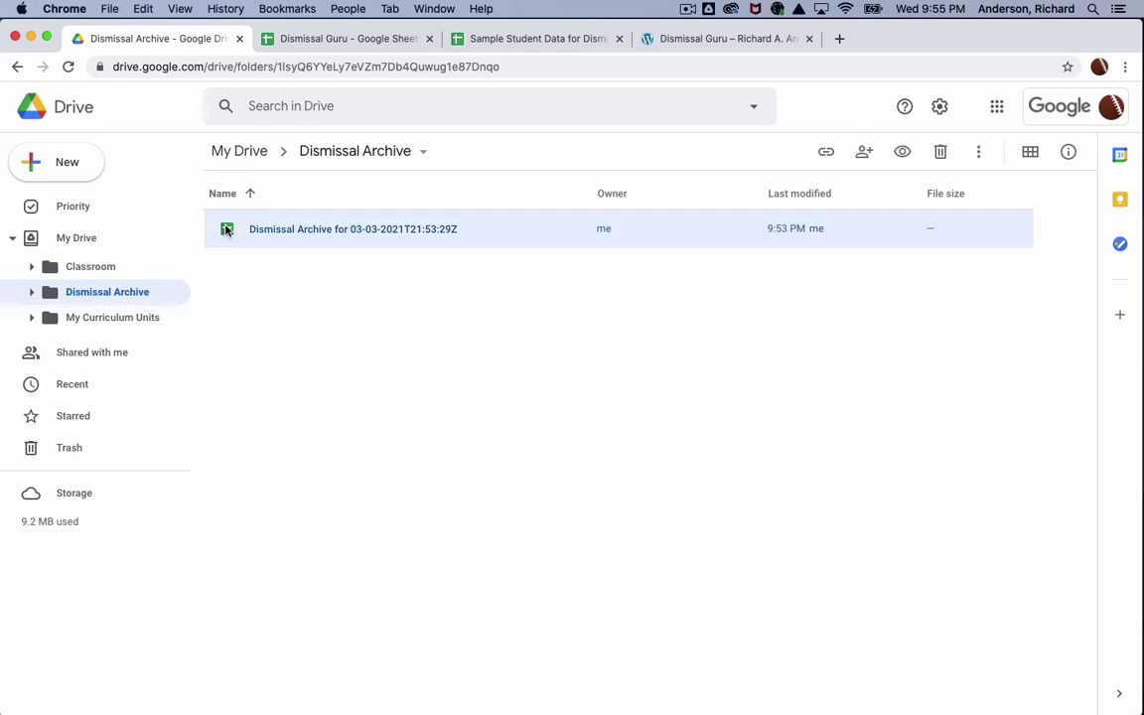
double_click(227, 230)
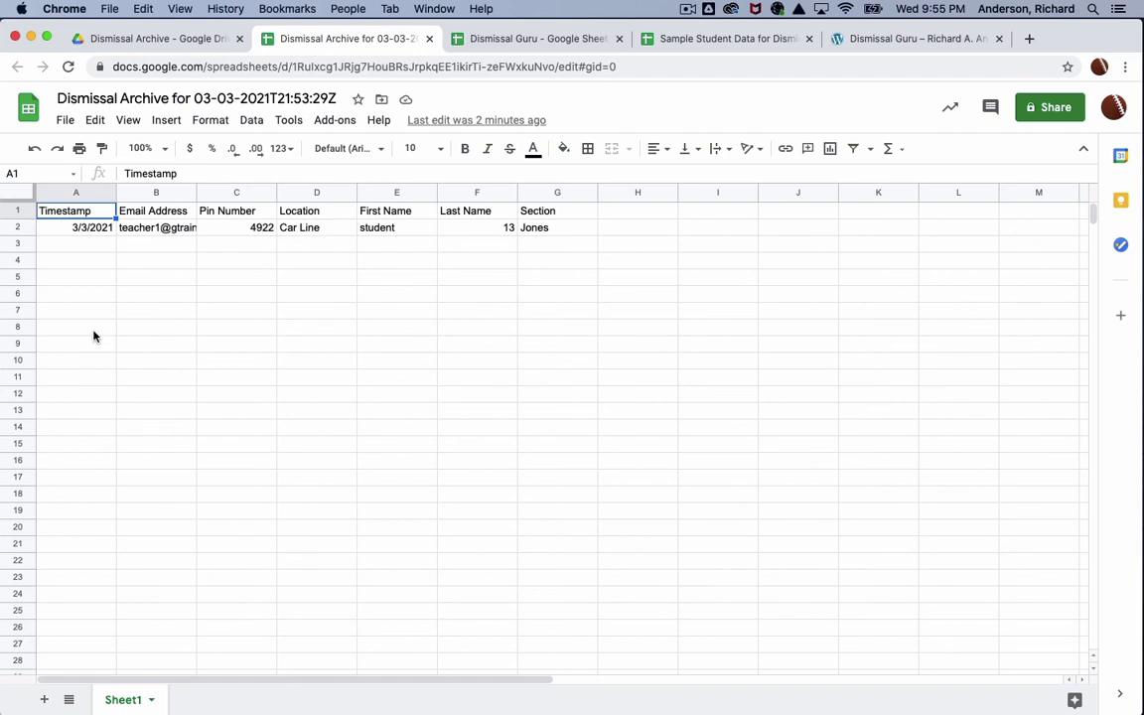
Step: Review the archived entry's timestamp (A2) and submitter email (B2), then show the Add-ons list
click(102, 228)
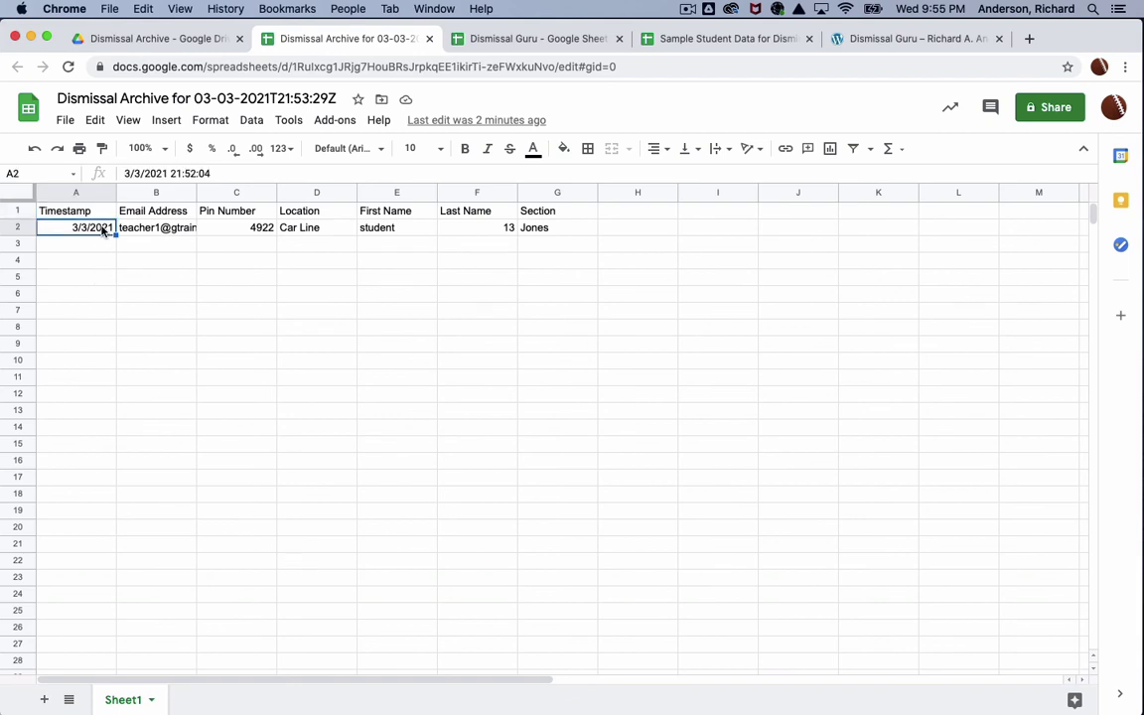
click(158, 228)
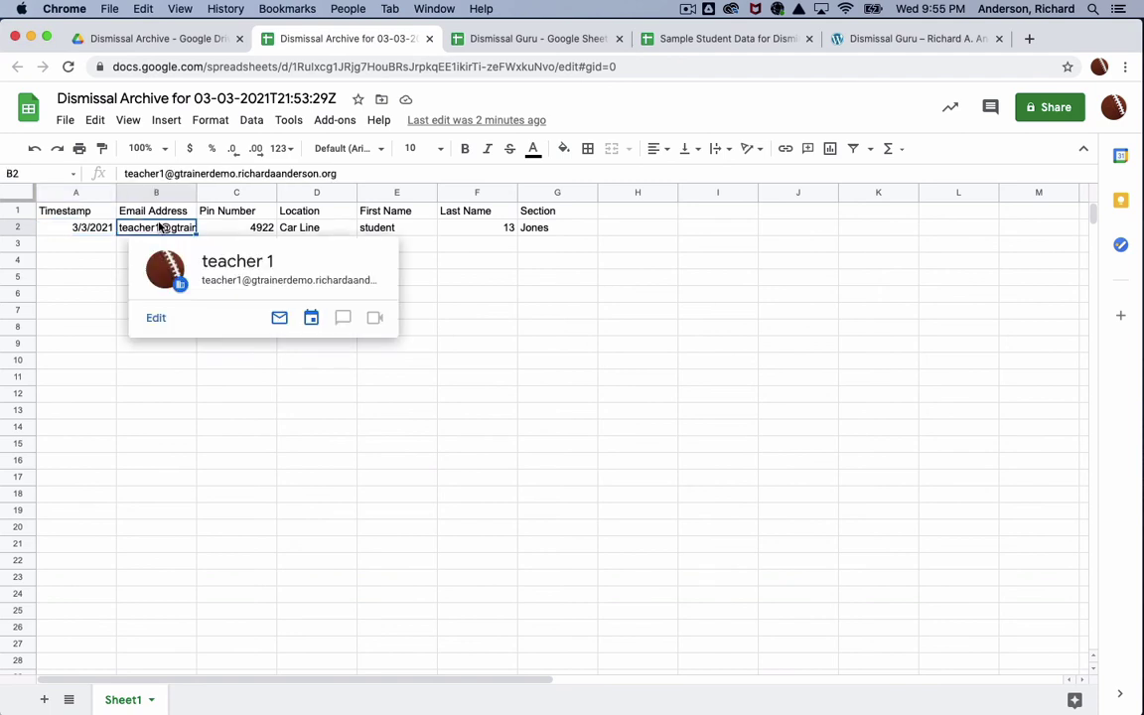
click(95, 228)
click(134, 228)
click(98, 227)
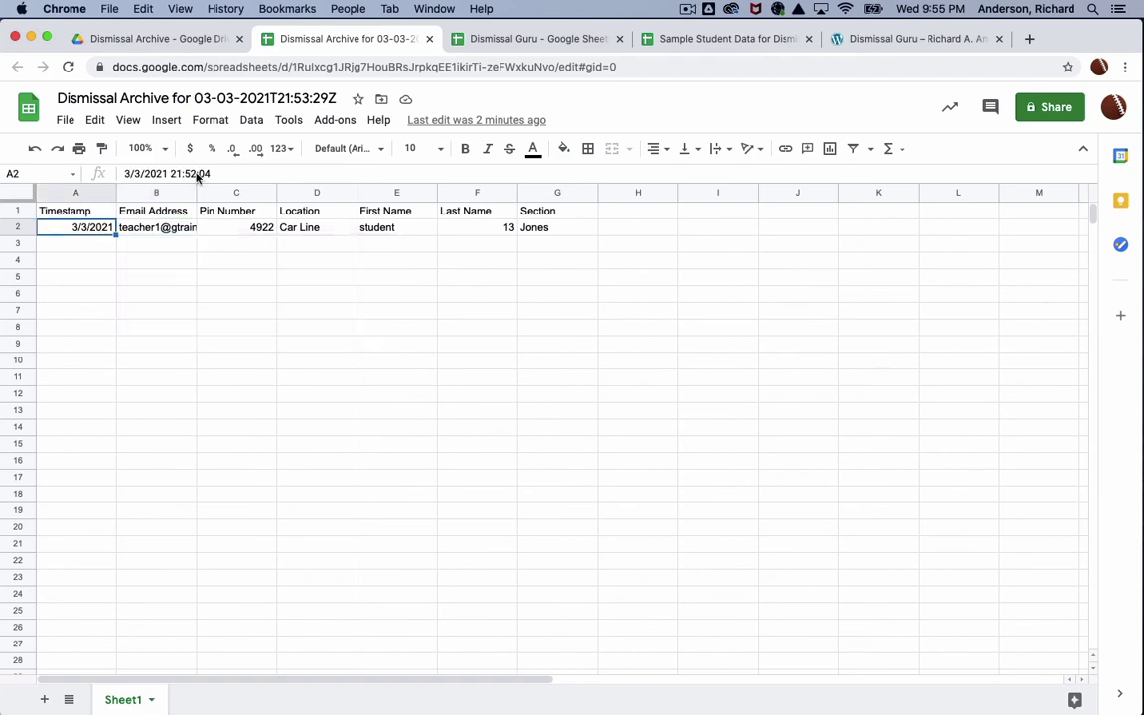
click(336, 123)
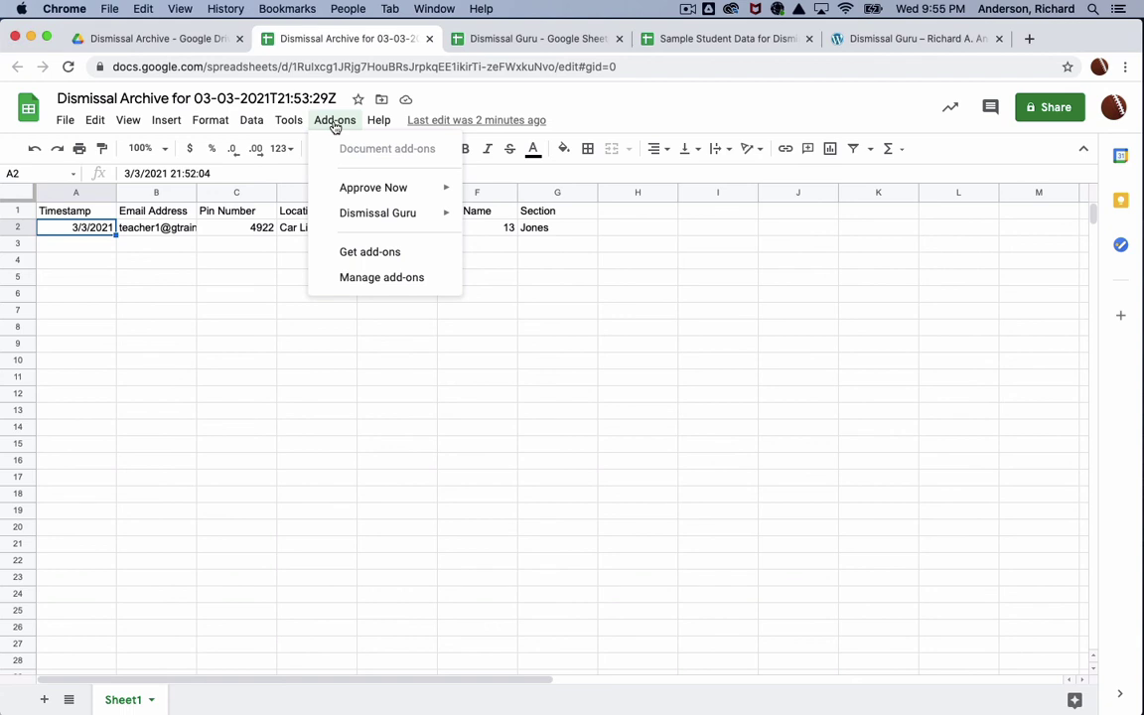